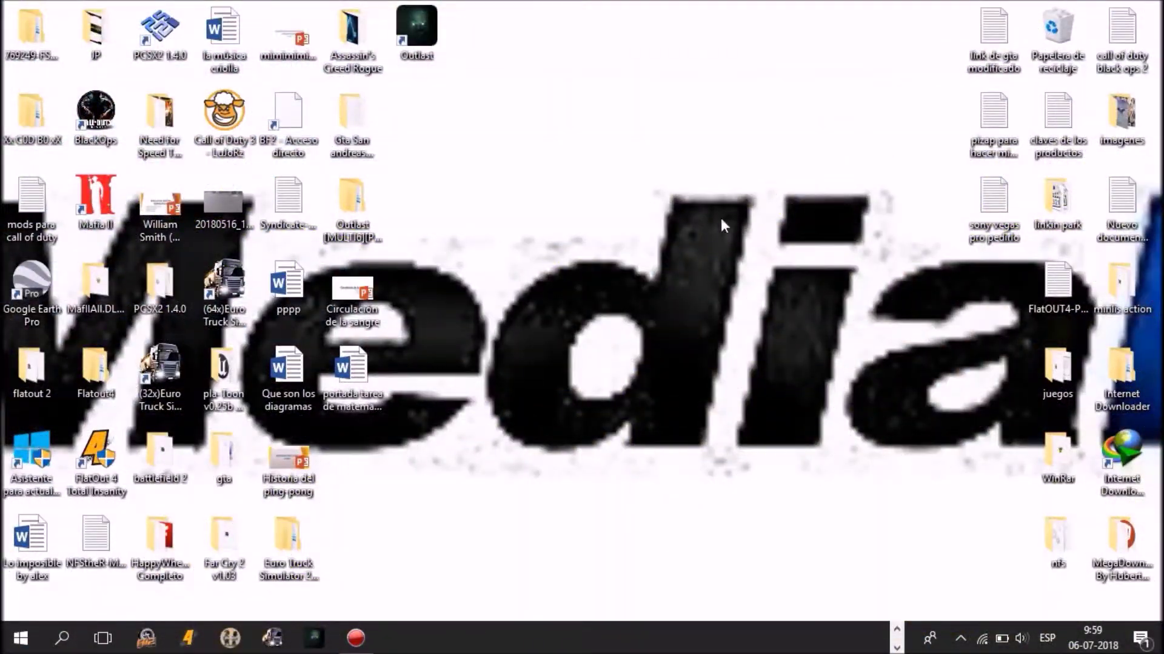
pyautogui.moveTo(476, 286); pyautogui.dragTo(803, 264)
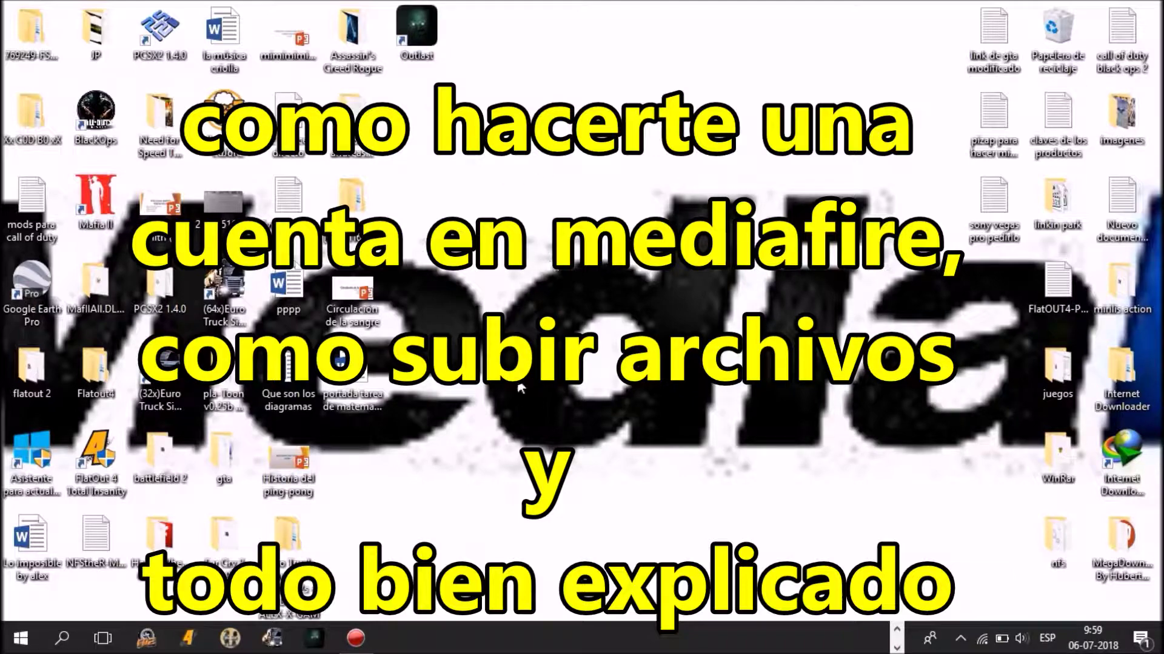
# Switch to the Chrome window and search Google for "mediafire" in a new tab
pyautogui.click(896, 631)
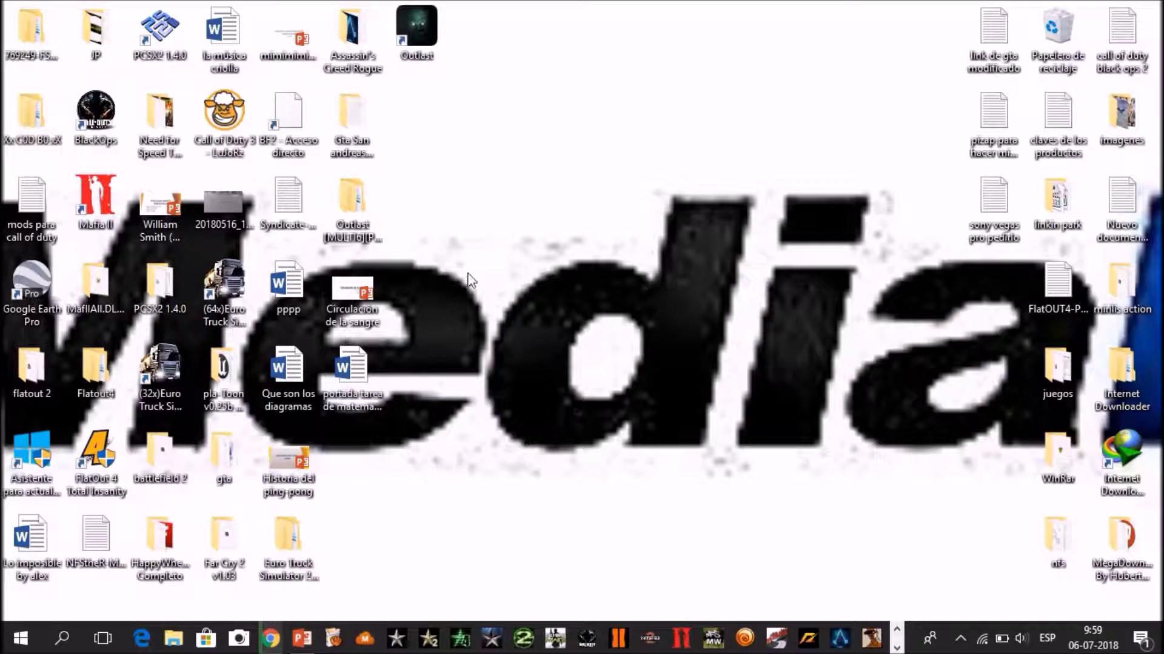
pyautogui.moveTo(273, 646)
pyautogui.click(283, 597)
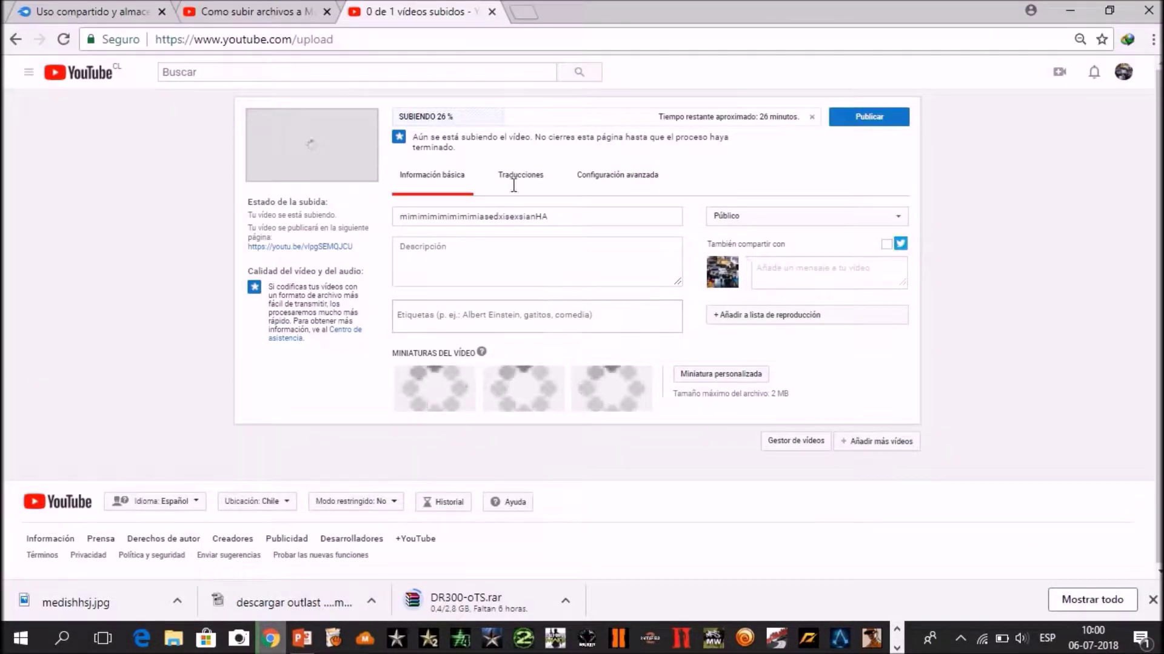
pyautogui.click(523, 13)
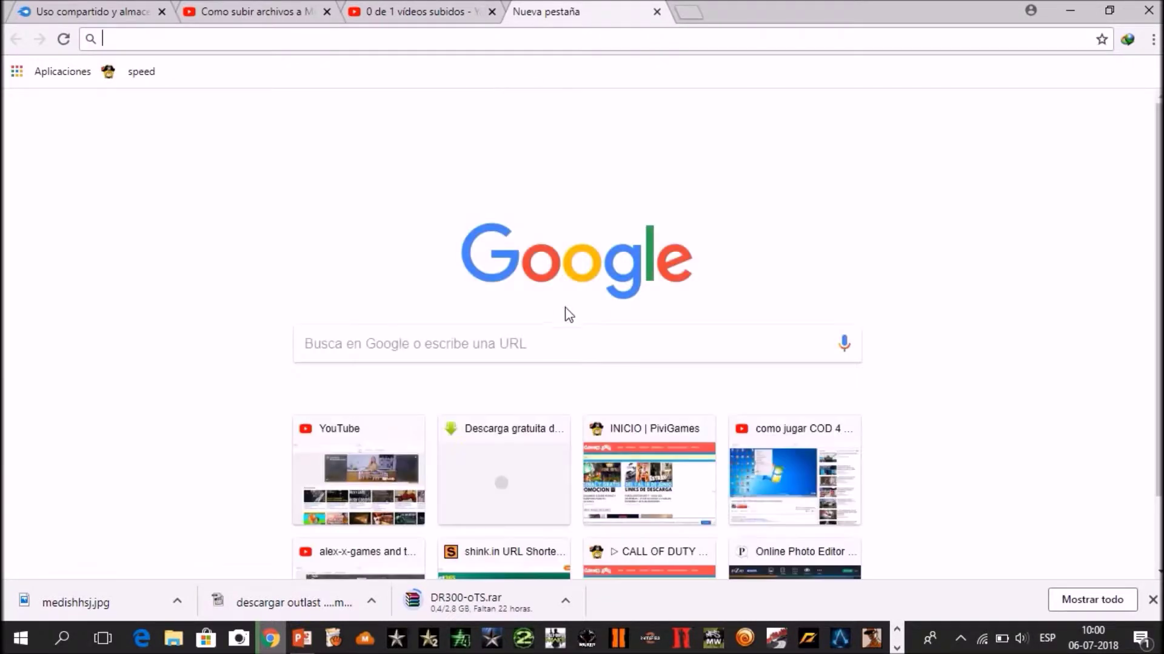
pyautogui.click(534, 343)
pyautogui.write('mediafire')
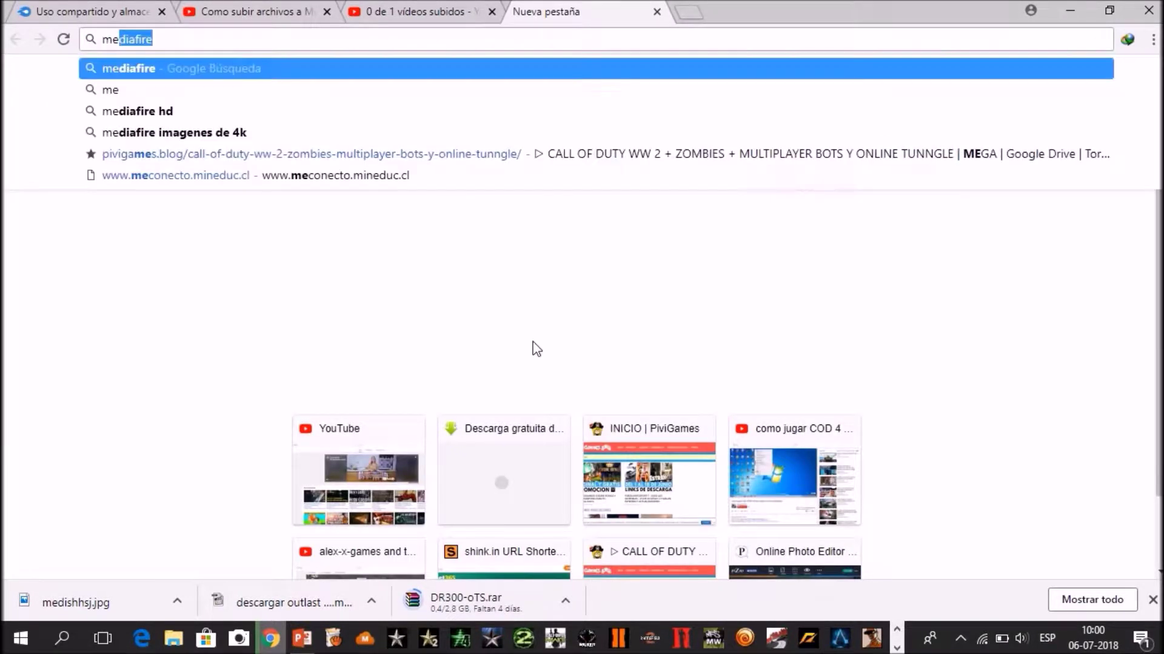
pyautogui.press('Return')
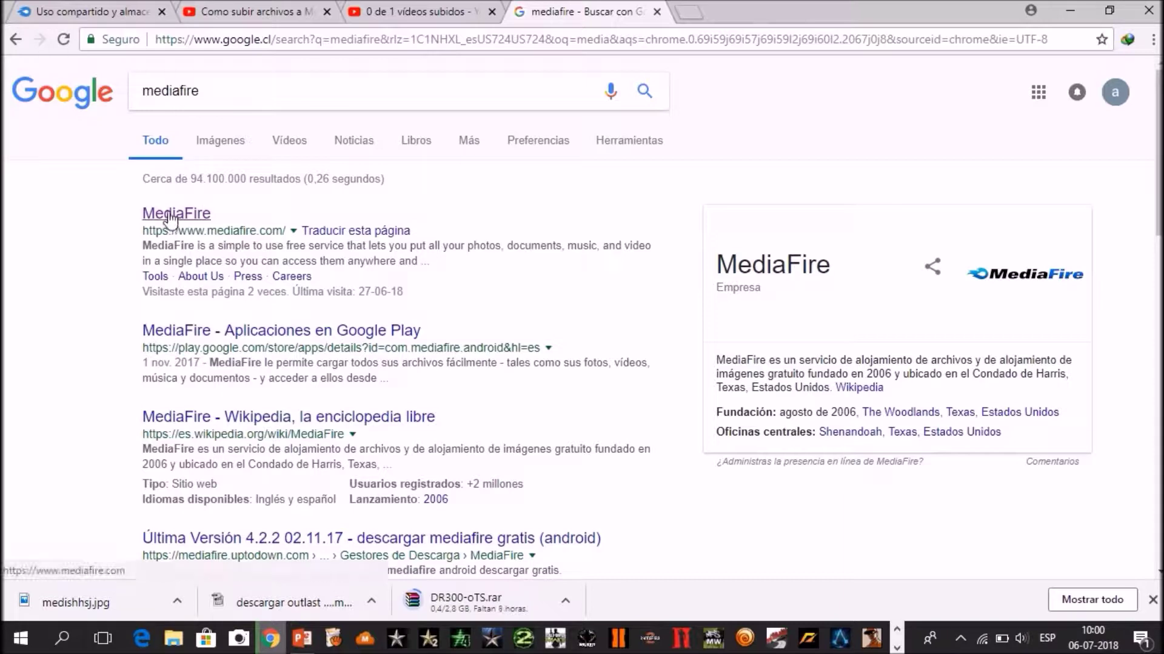
# Open the MediaFire website from the search results, dismiss its welcome dialog, and return to the MediaFire tab that was already open
pyautogui.click(171, 220)
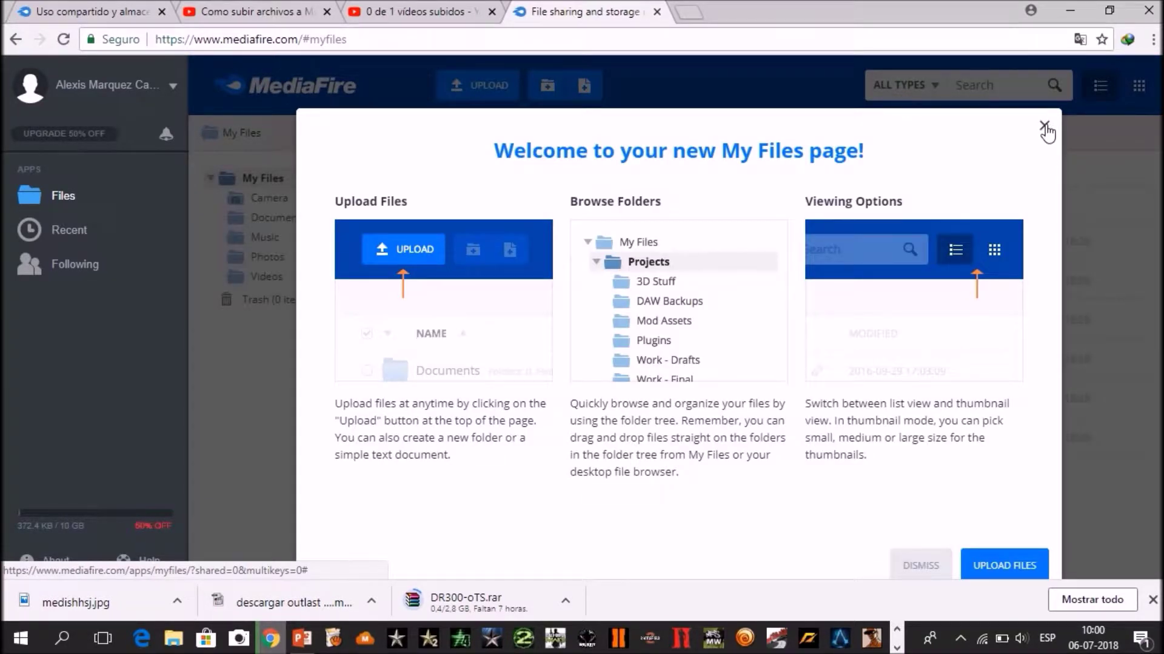
pyautogui.click(1044, 128)
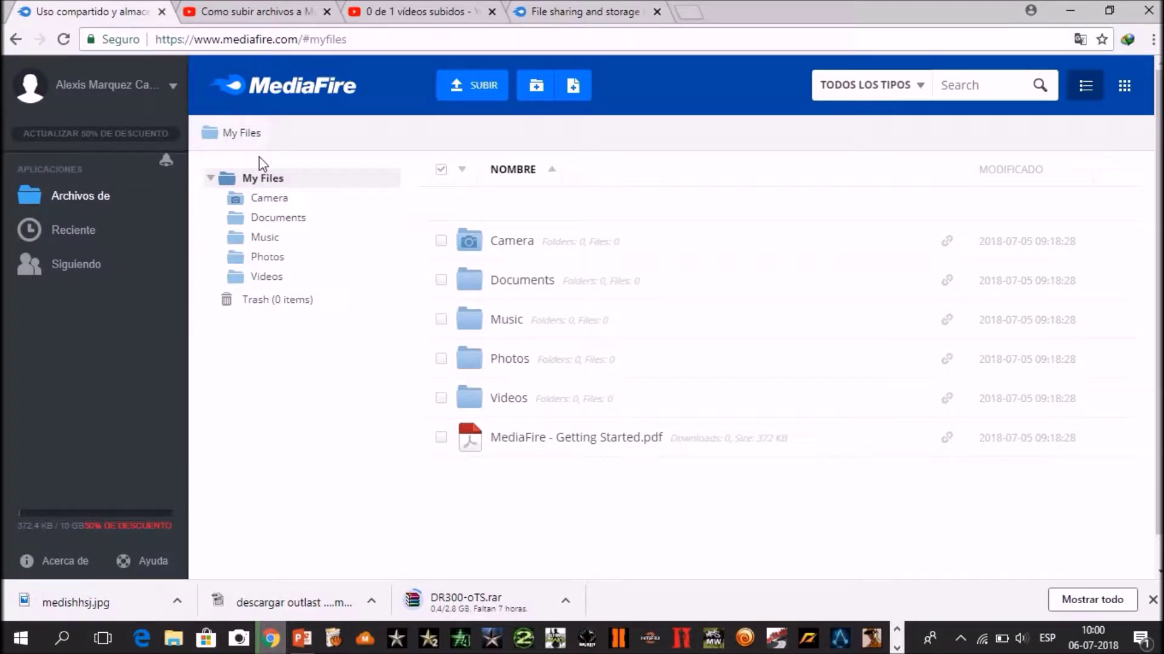
pyautogui.click(591, 12)
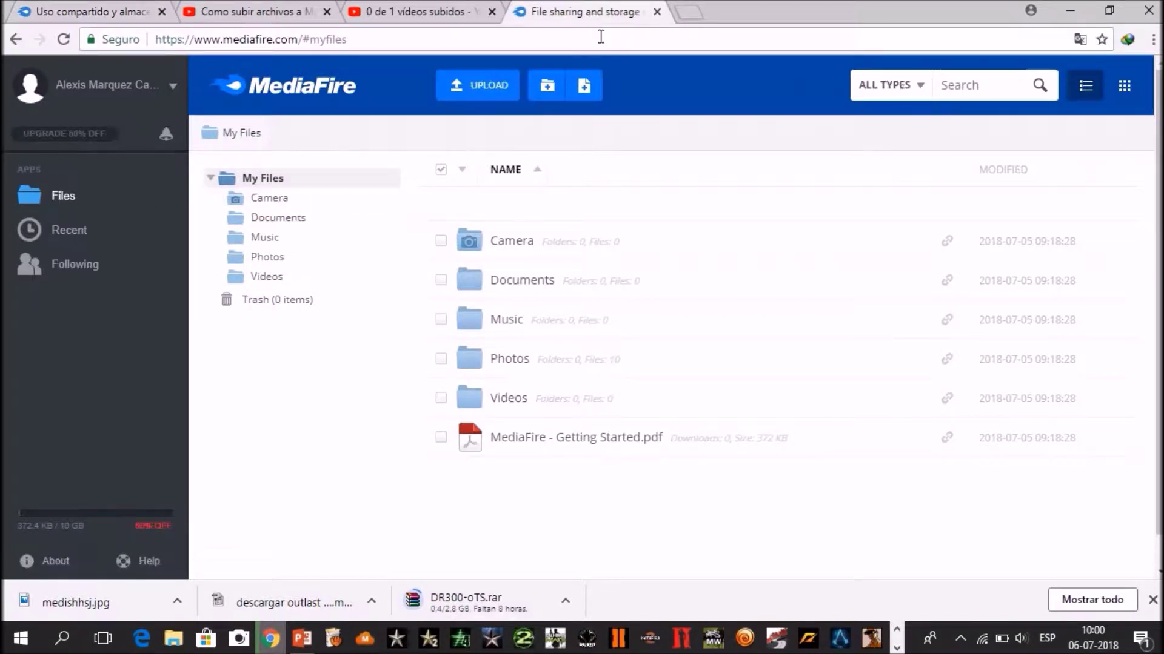
pyautogui.click(36, 16)
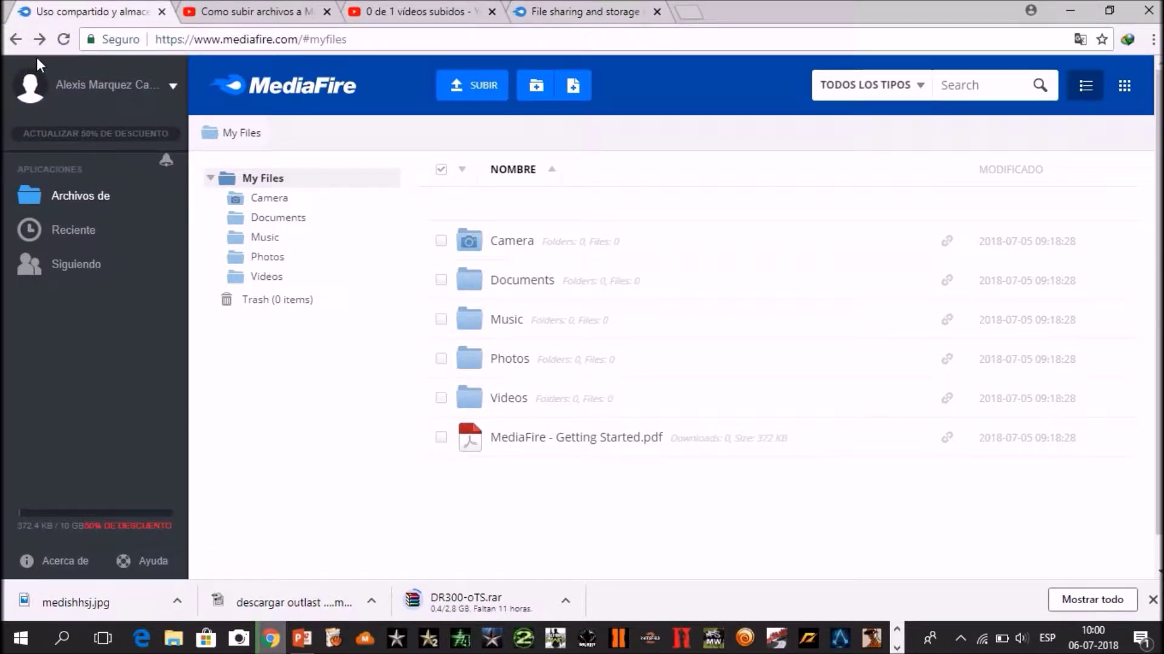
# Go back to the MediaFire plans page and view the plans in Spanish and the account options
pyautogui.click(16, 40)
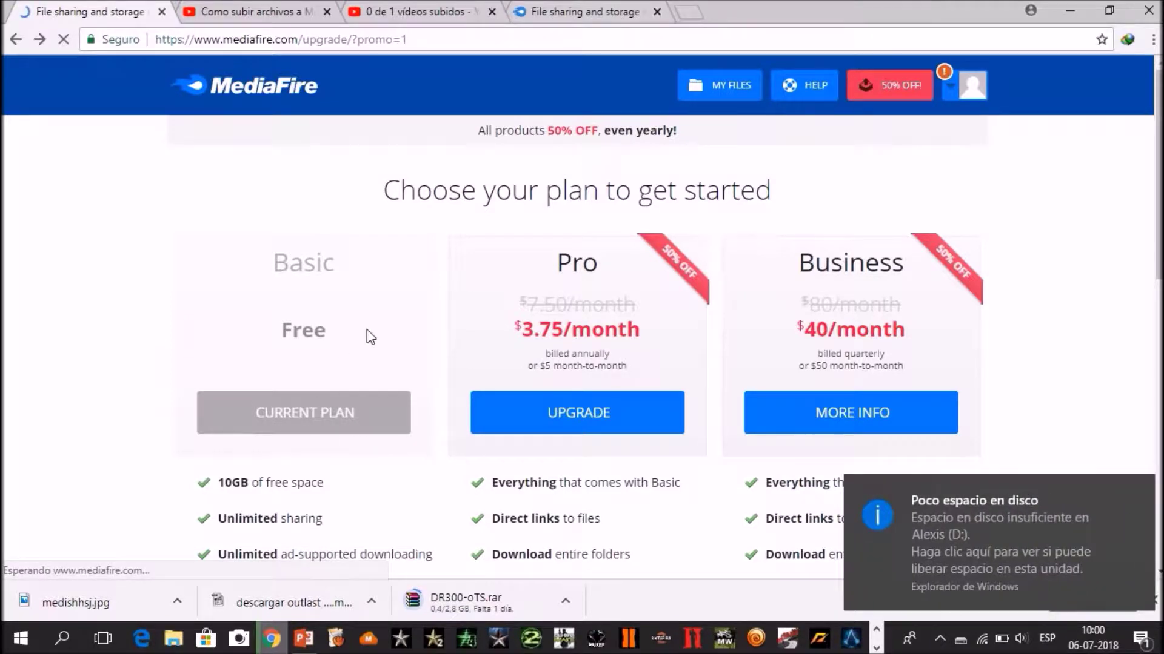
pyautogui.rightClick(402, 306)
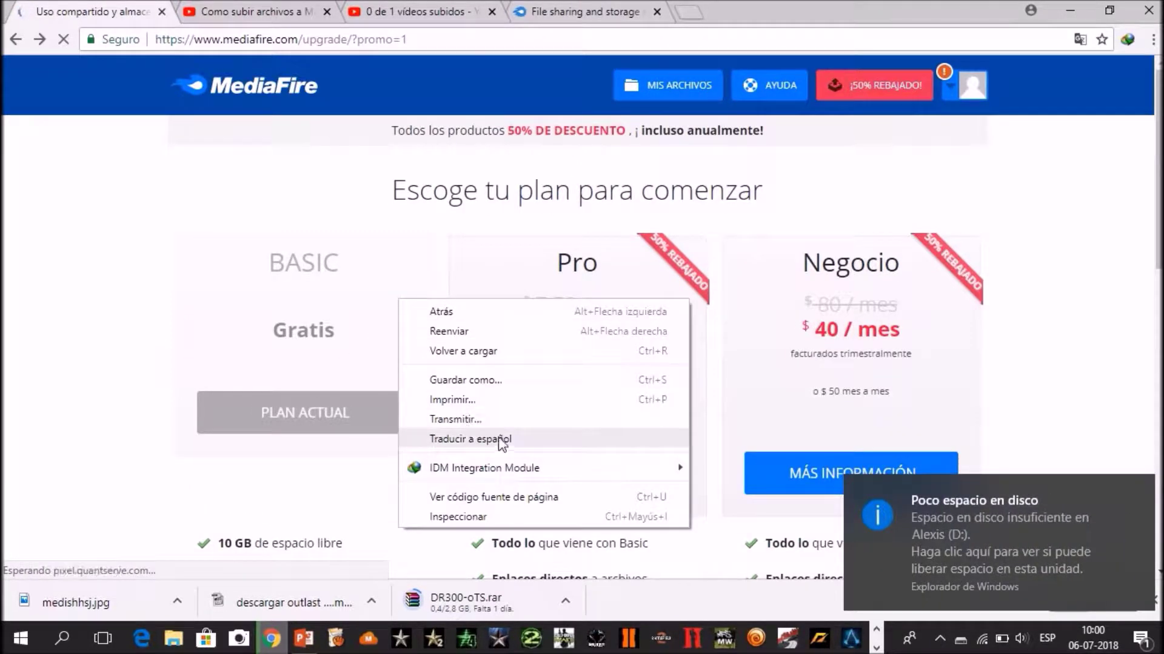
pyautogui.click(1141, 338)
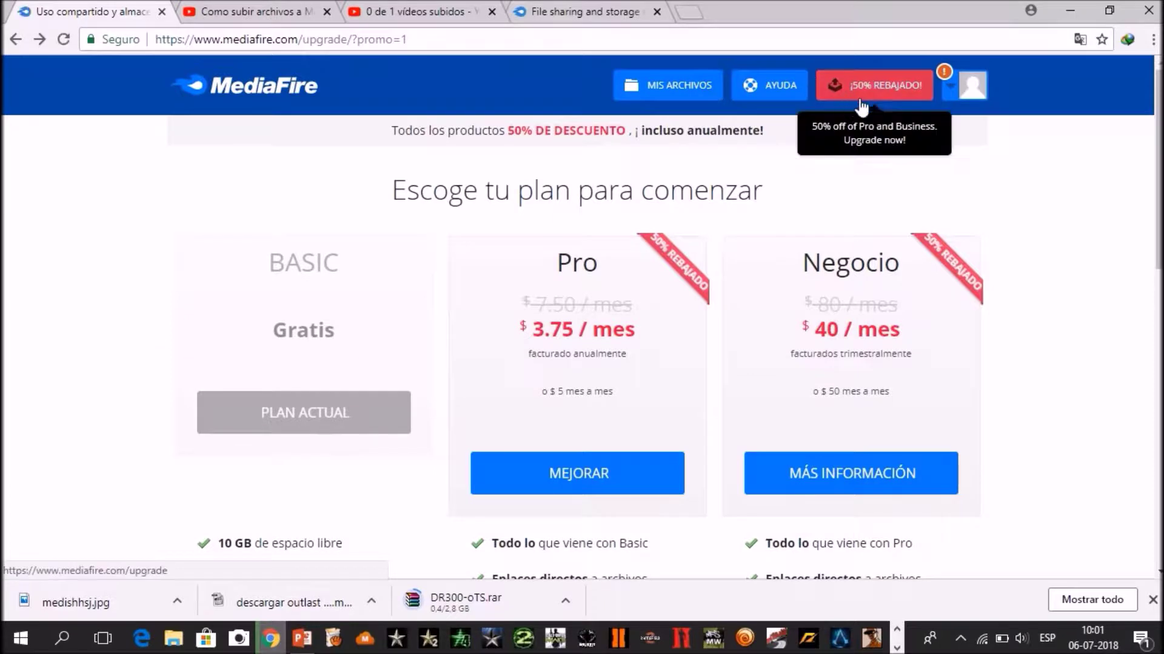
pyautogui.click(970, 90)
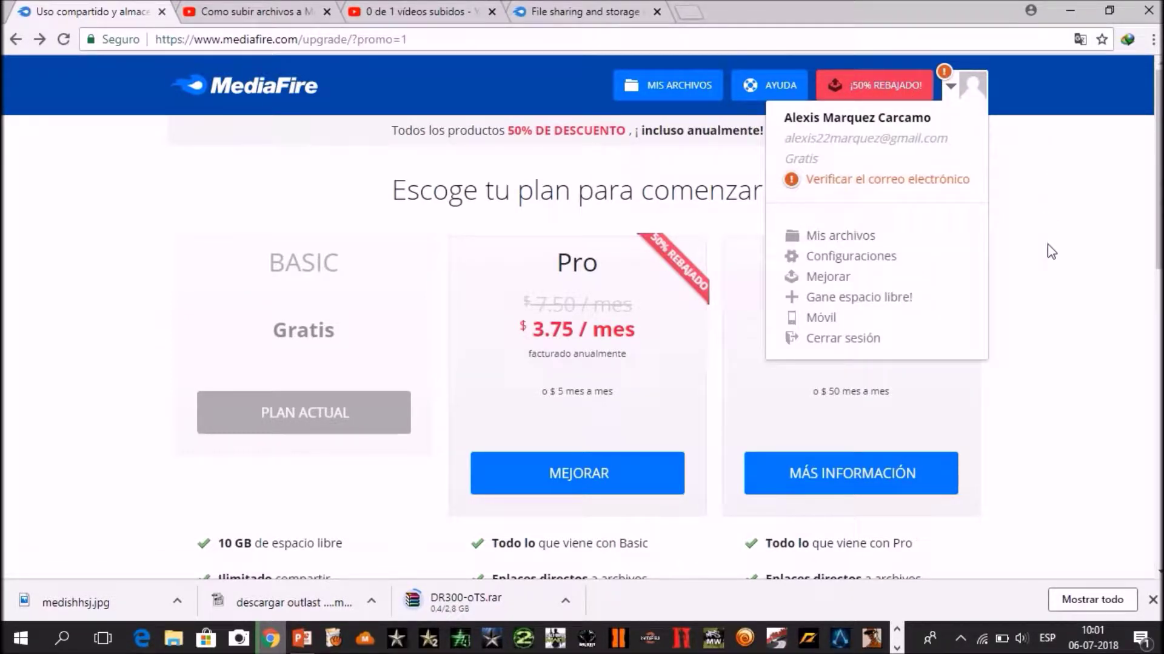
pyautogui.click(1067, 274)
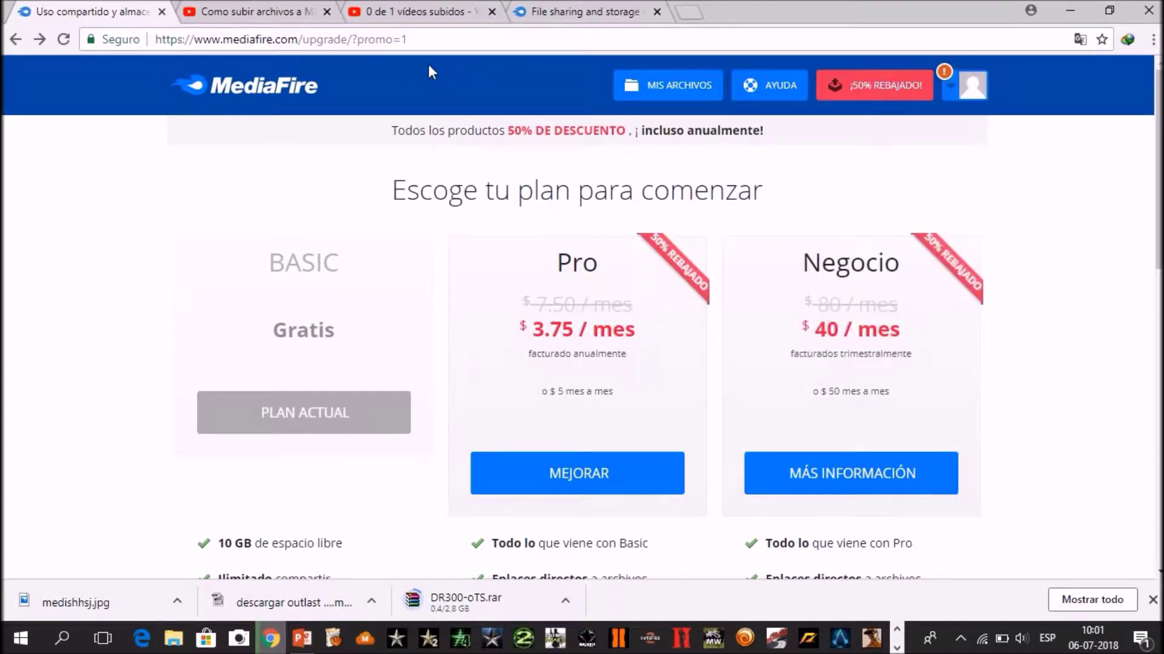
# Return to the MediaFire My Files page and look at the option for uploading from the computer, closing the resulting dialog
pyautogui.click(40, 39)
pyautogui.click(45, 40)
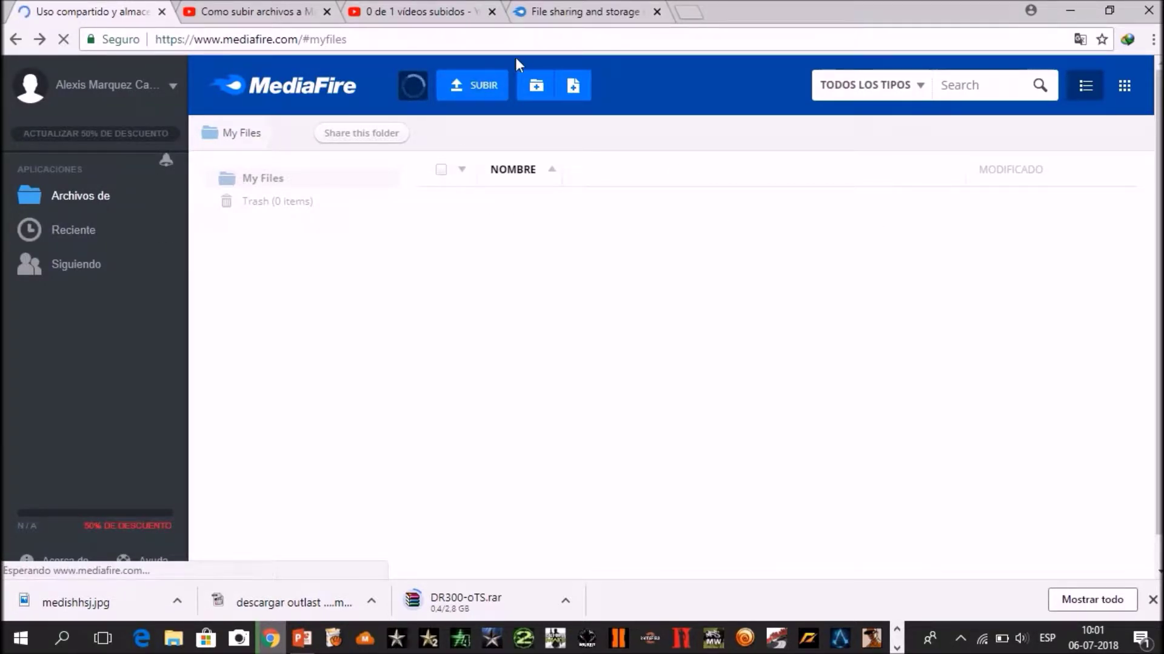
pyautogui.click(494, 88)
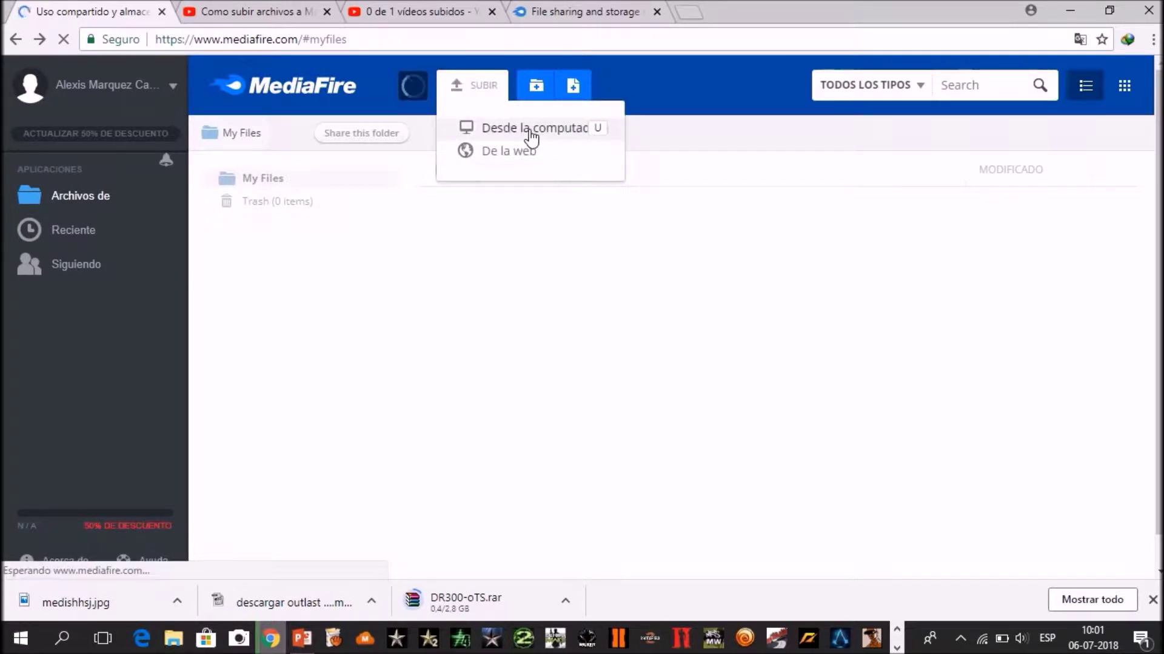
pyautogui.click(572, 134)
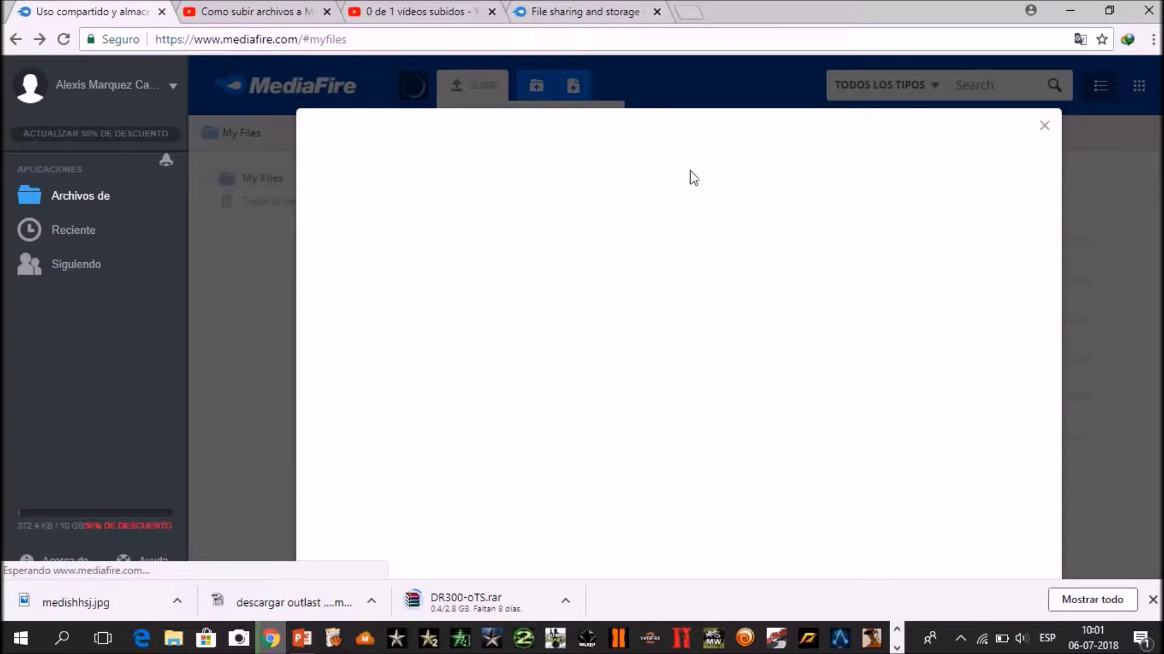
pyautogui.click(1042, 126)
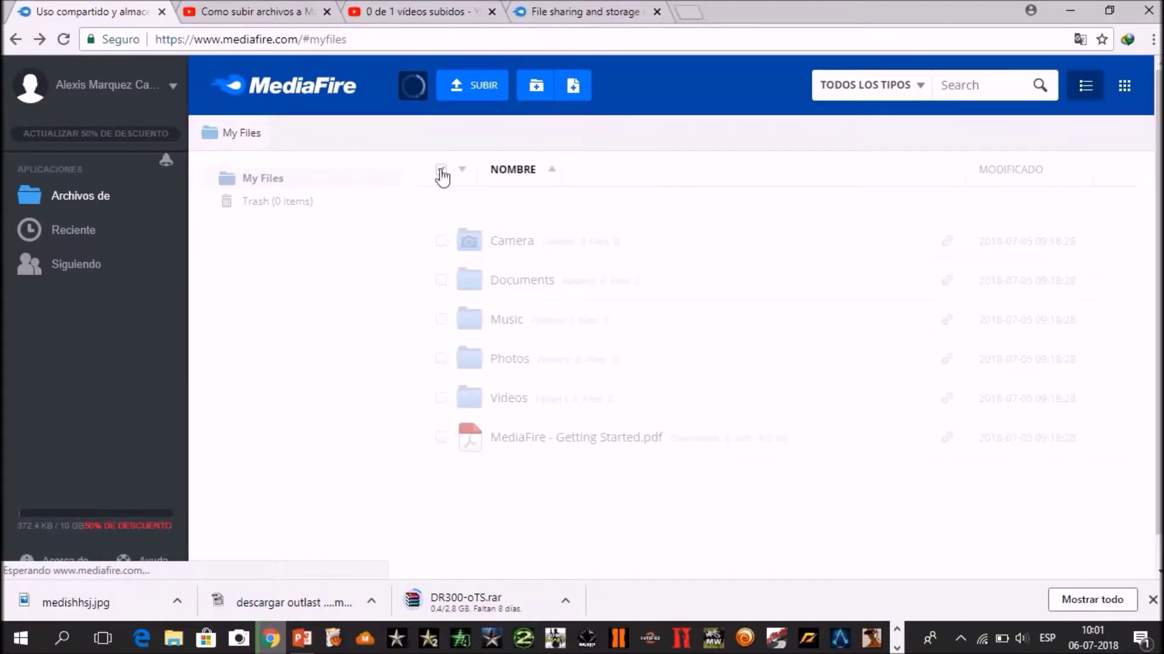
# Open the linkin park folder on the desktop and compress the "Linkin Park - One Step Closer (Video) - YouTube" video into a RAR archive
pyautogui.click(1070, 11)
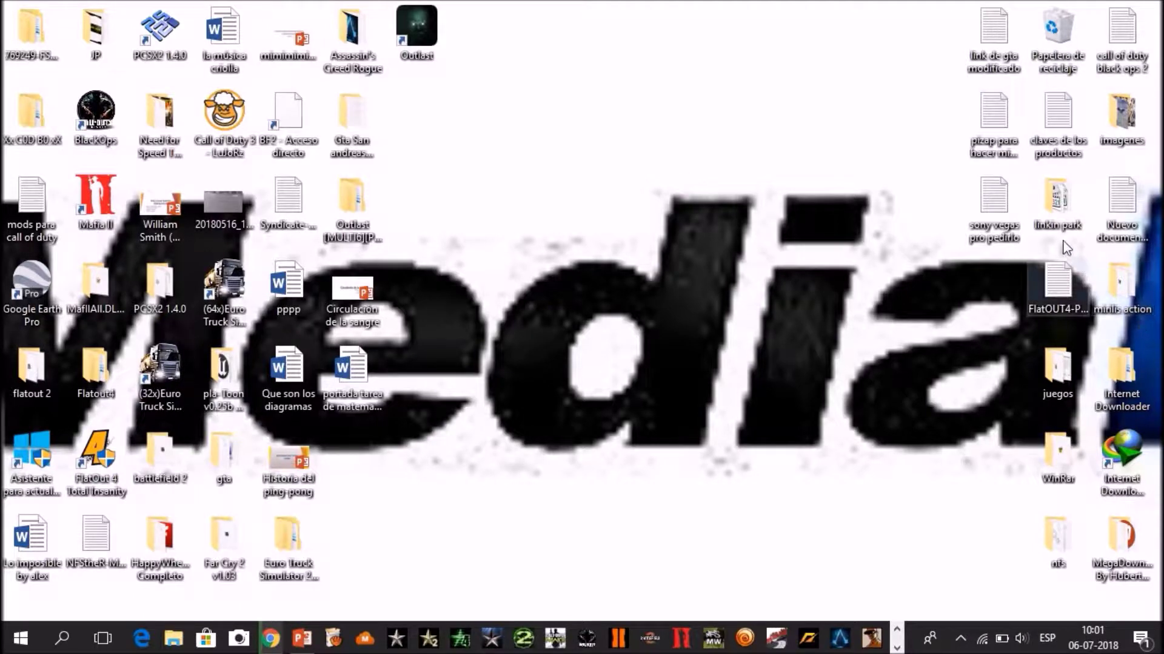
pyautogui.doubleClick(1057, 203)
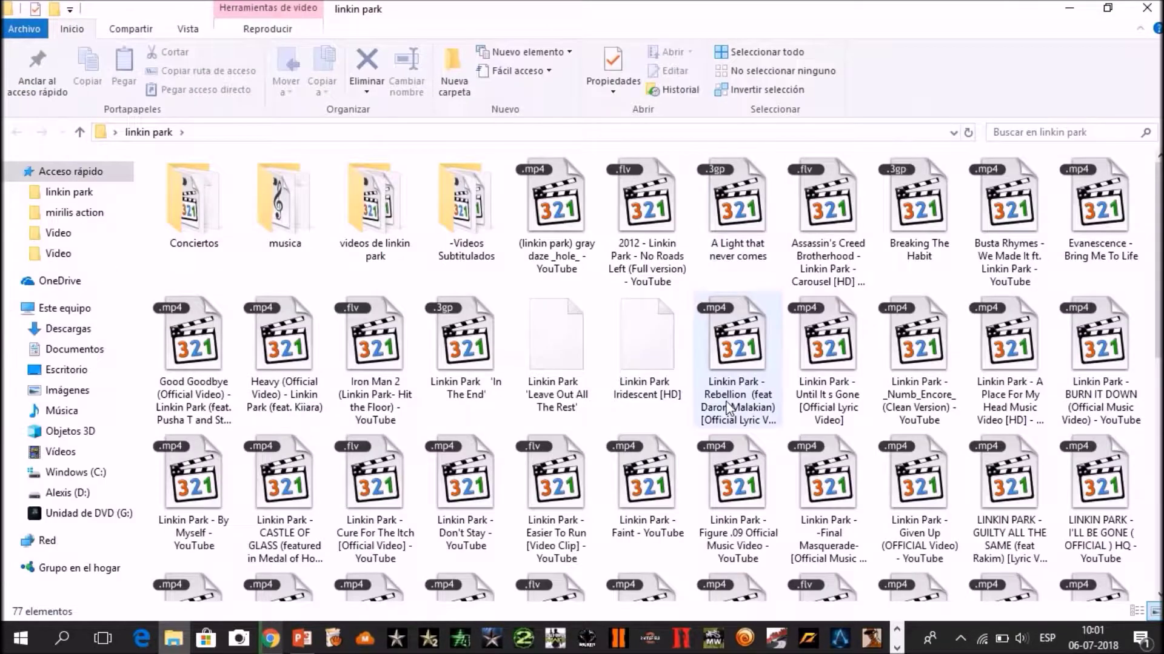
pyautogui.scroll(-2, 994, 270)
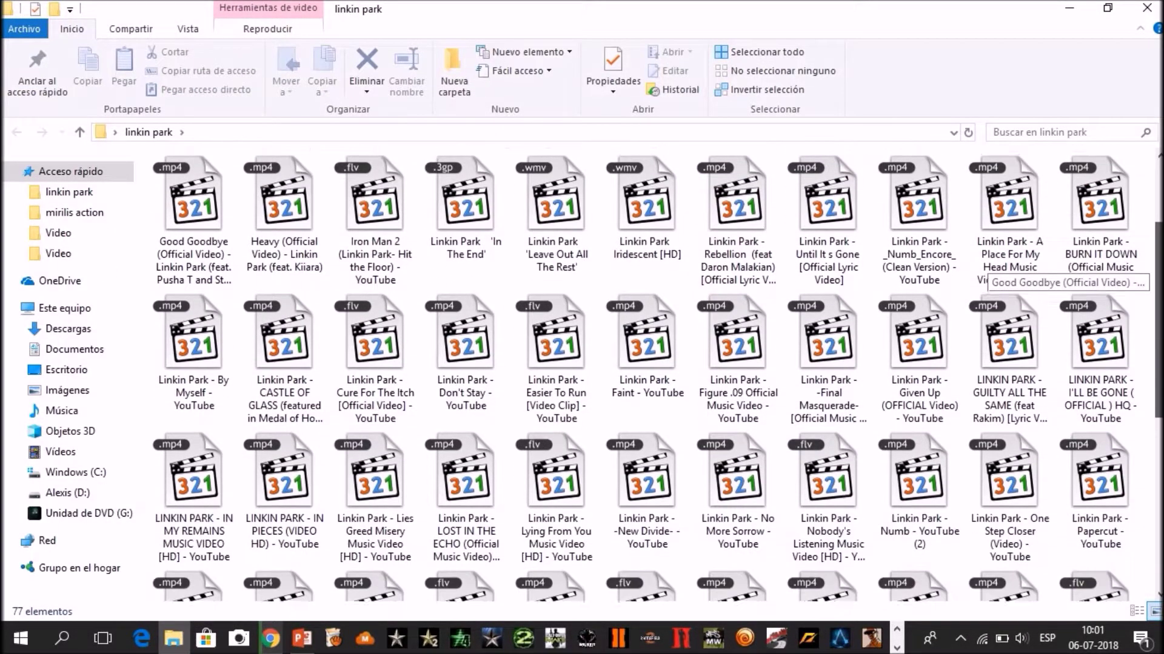
pyautogui.rightClick(1005, 498)
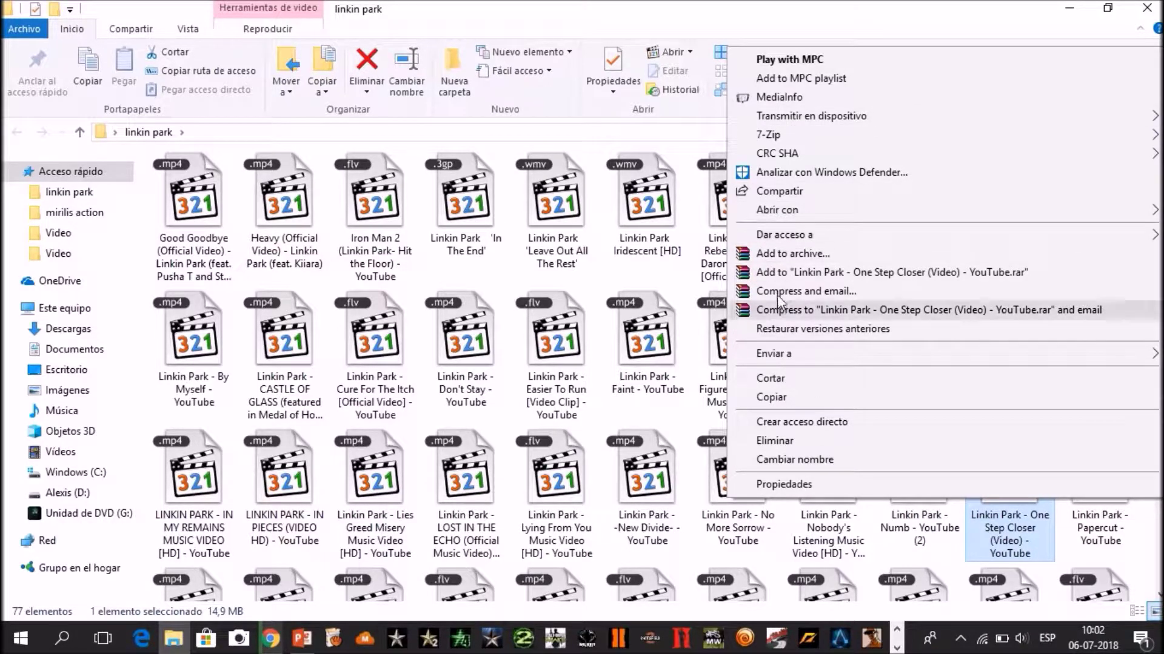
pyautogui.click(781, 254)
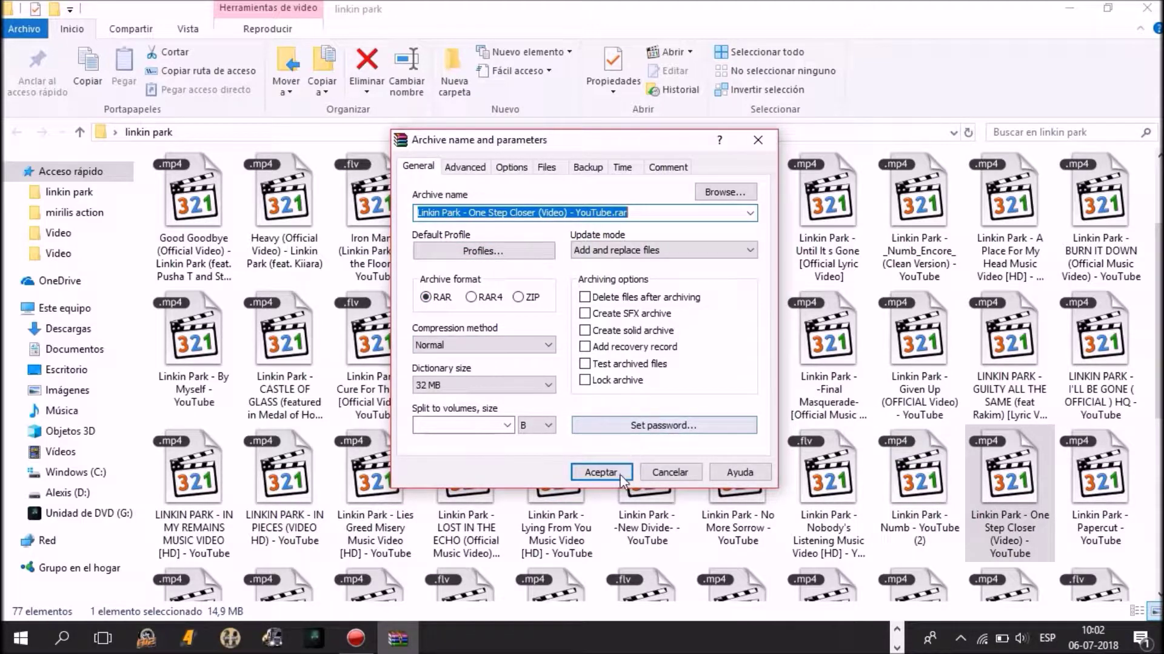
pyautogui.click(600, 472)
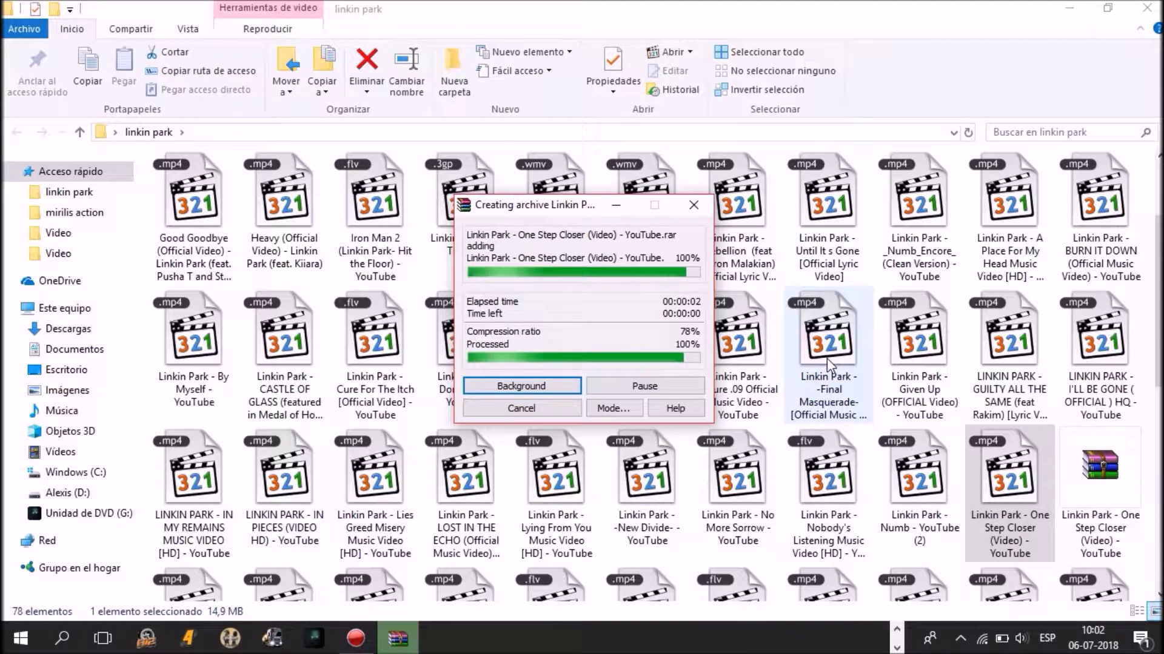
# Move the new RAR archive from the linkin park folder to an empty area of the desktop
pyautogui.click(1099, 492)
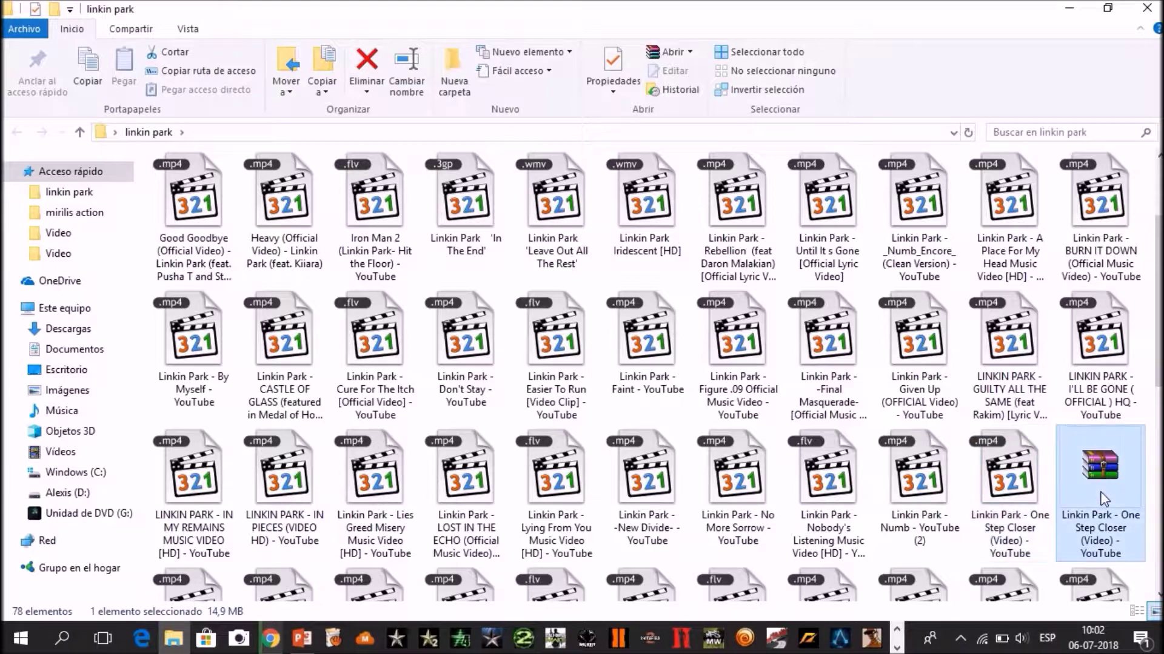
pyautogui.rightClick(1104, 499)
pyautogui.click(871, 373)
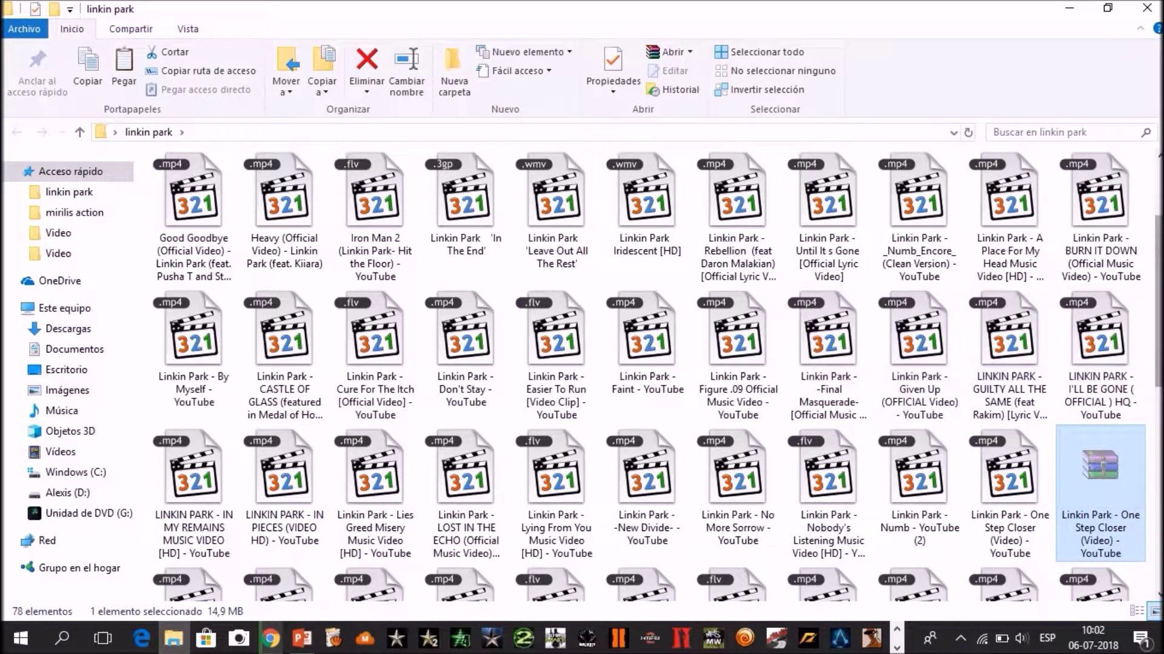
pyautogui.press('super+d')
pyautogui.rightClick(489, 348)
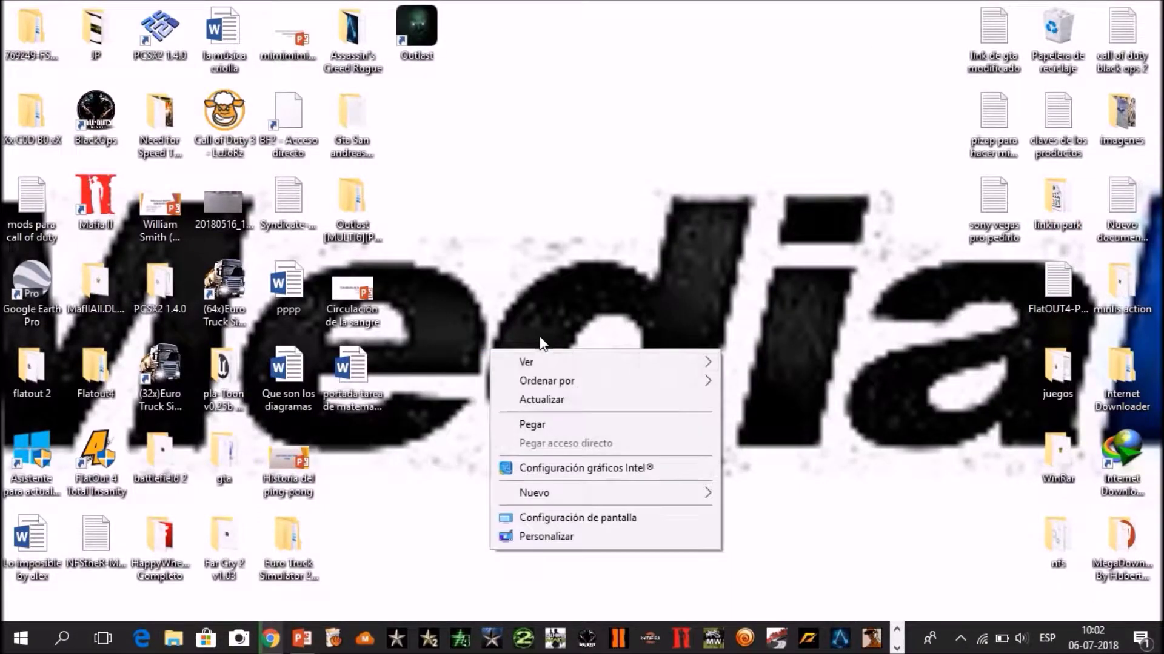
pyautogui.click(534, 425)
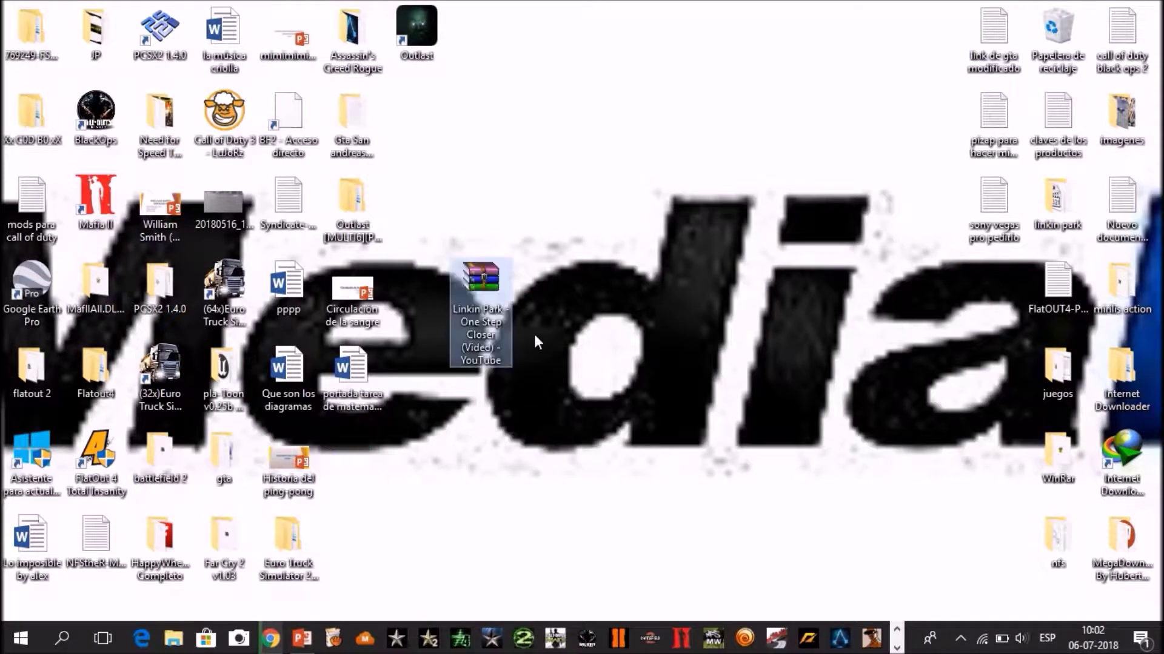
pyautogui.moveTo(471, 322); pyautogui.dragTo(715, 318)
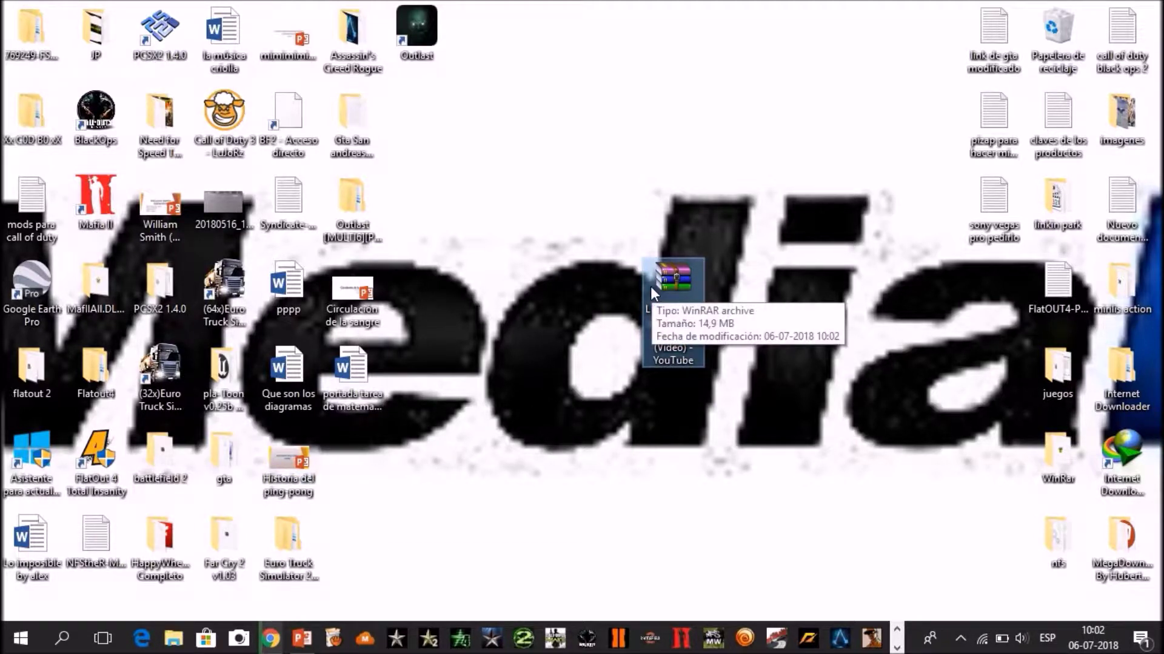
pyautogui.moveTo(651, 288); pyautogui.dragTo(477, 191)
# Extract the One Step Closer archive onto the desktop and place the extracted MP4 beside it
pyautogui.rightClick(476, 190)
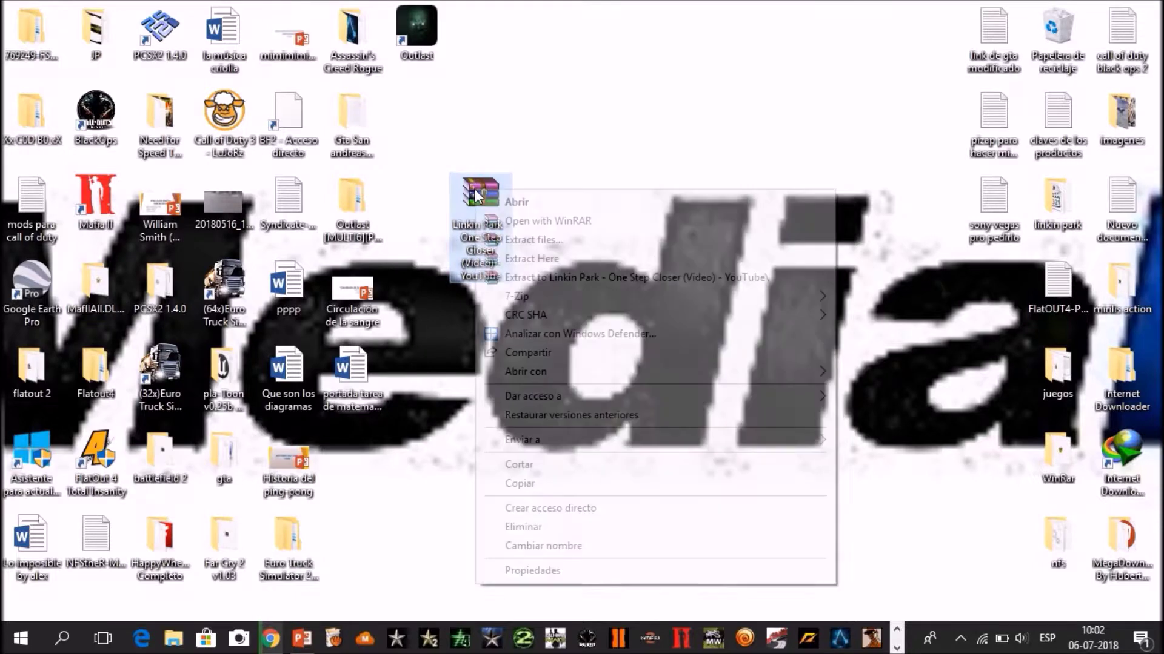
pyautogui.click(566, 259)
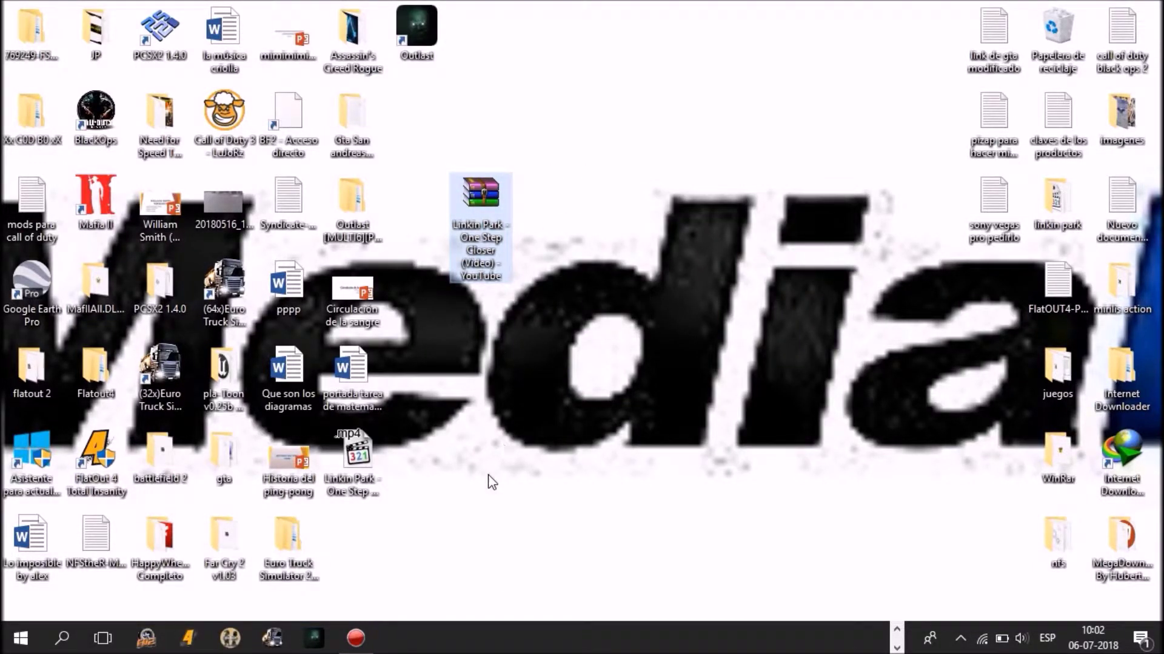
pyautogui.moveTo(352, 488); pyautogui.dragTo(598, 258)
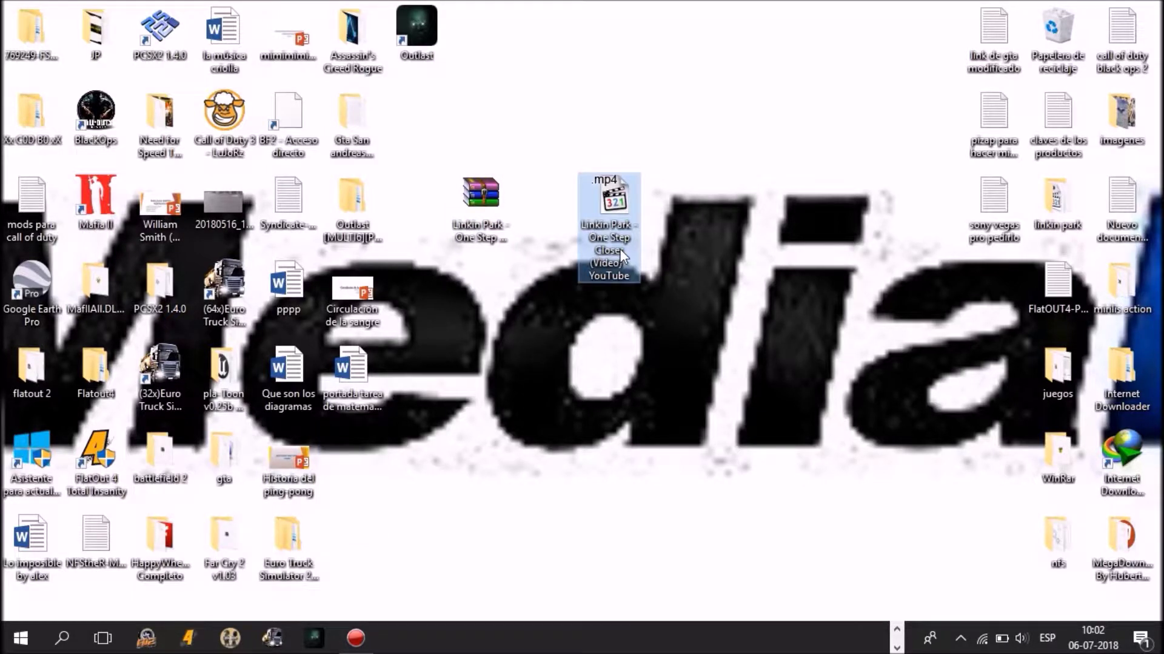
# Play the extracted One Step Closer video and skip ahead to about the middle
pyautogui.doubleClick(619, 248)
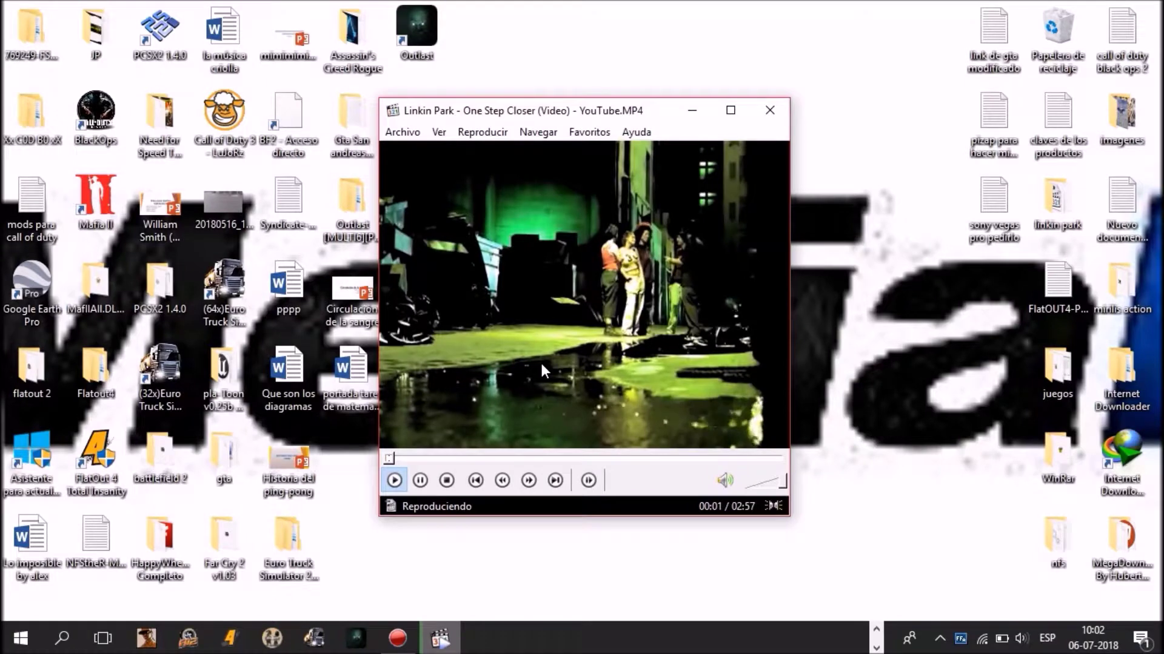
pyautogui.moveTo(436, 459); pyautogui.dragTo(587, 461)
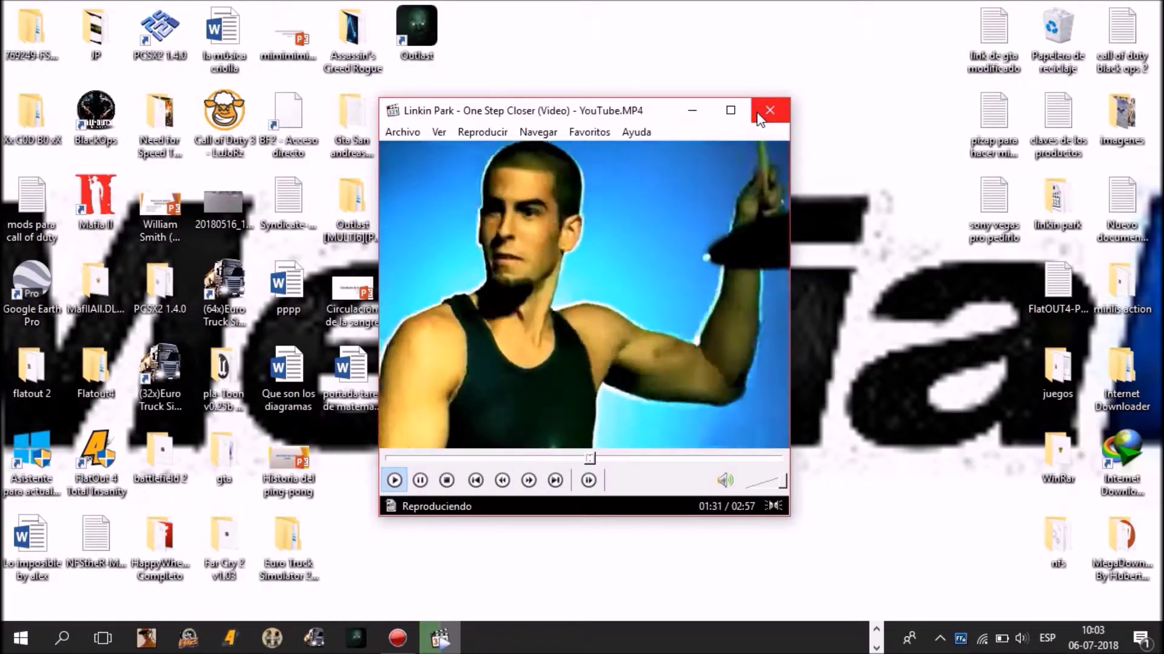
# Close the video player and delete the extracted One Step Closer MP4 from the desktop
pyautogui.click(767, 114)
pyautogui.click(602, 217)
pyautogui.rightClick(602, 217)
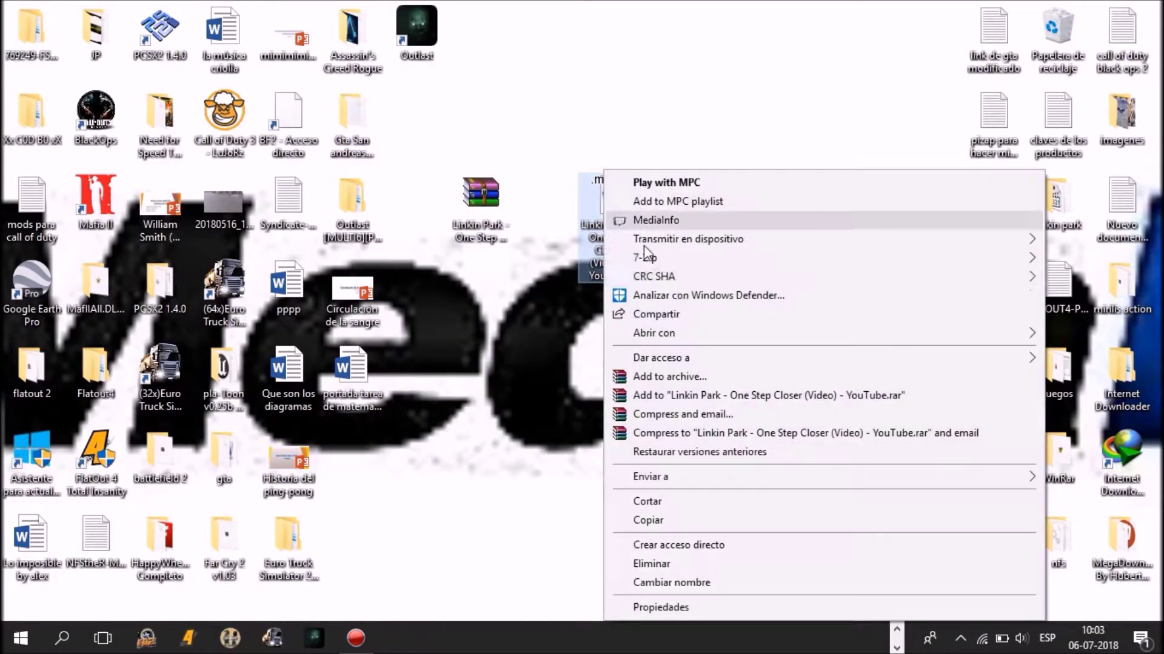
pyautogui.click(665, 563)
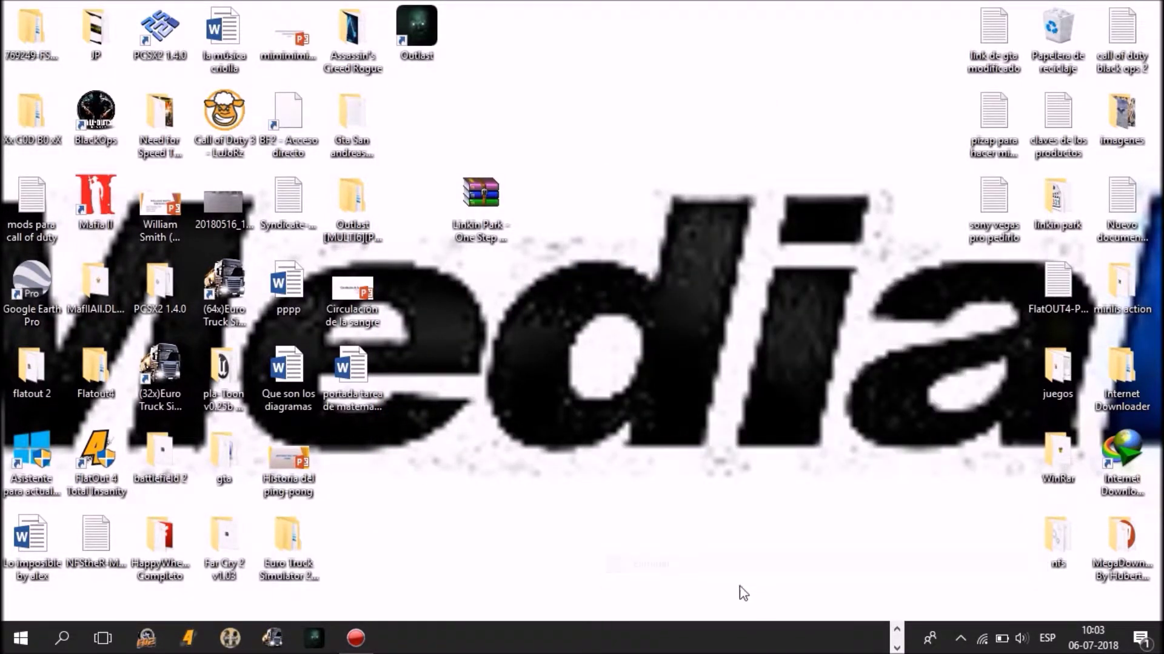
# Move the One Step Closer RAR archive on the desktop to just below the Outlast shortcut
pyautogui.click(479, 188)
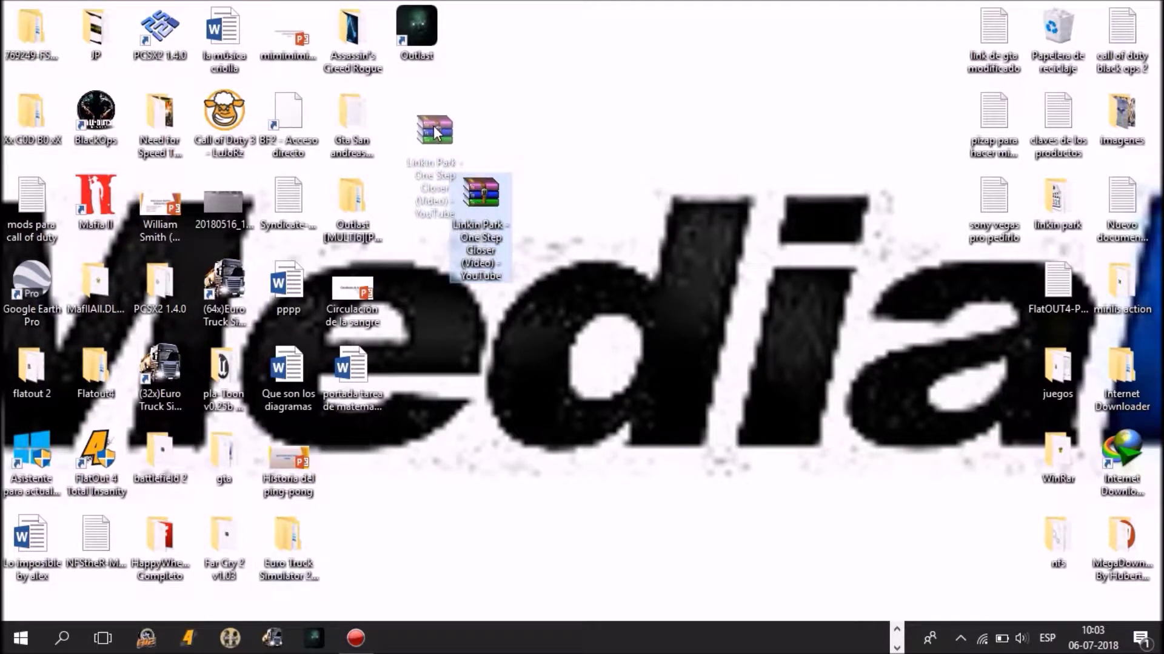
pyautogui.moveTo(436, 134); pyautogui.dragTo(435, 138)
pyautogui.rightClick(427, 143)
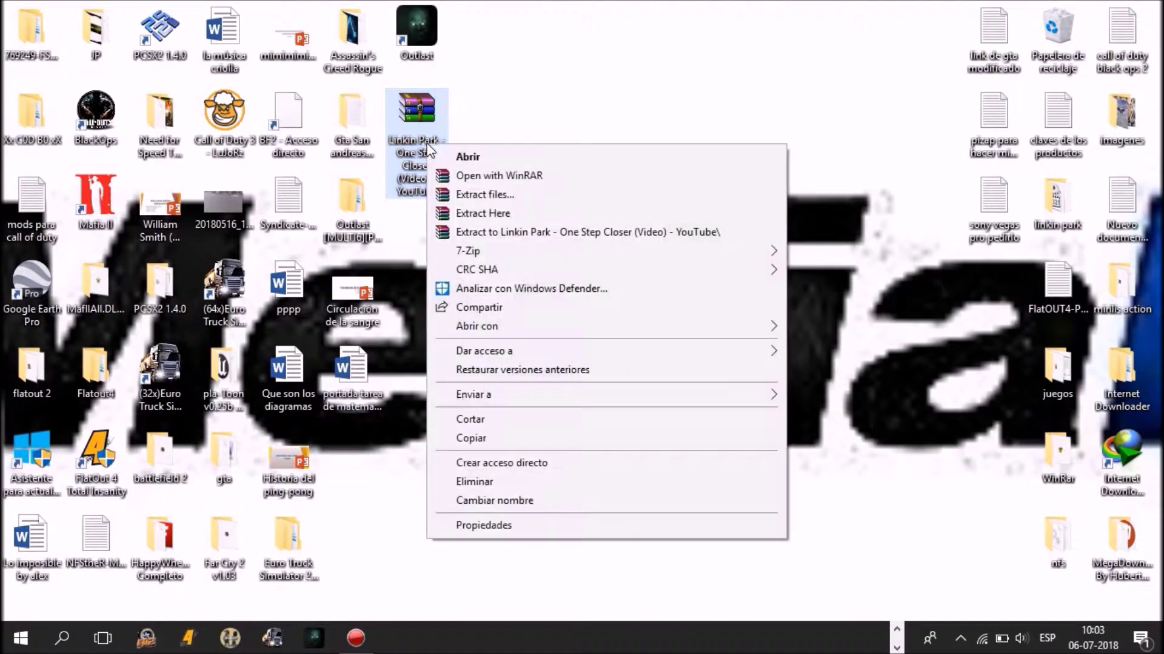
pyautogui.click(507, 500)
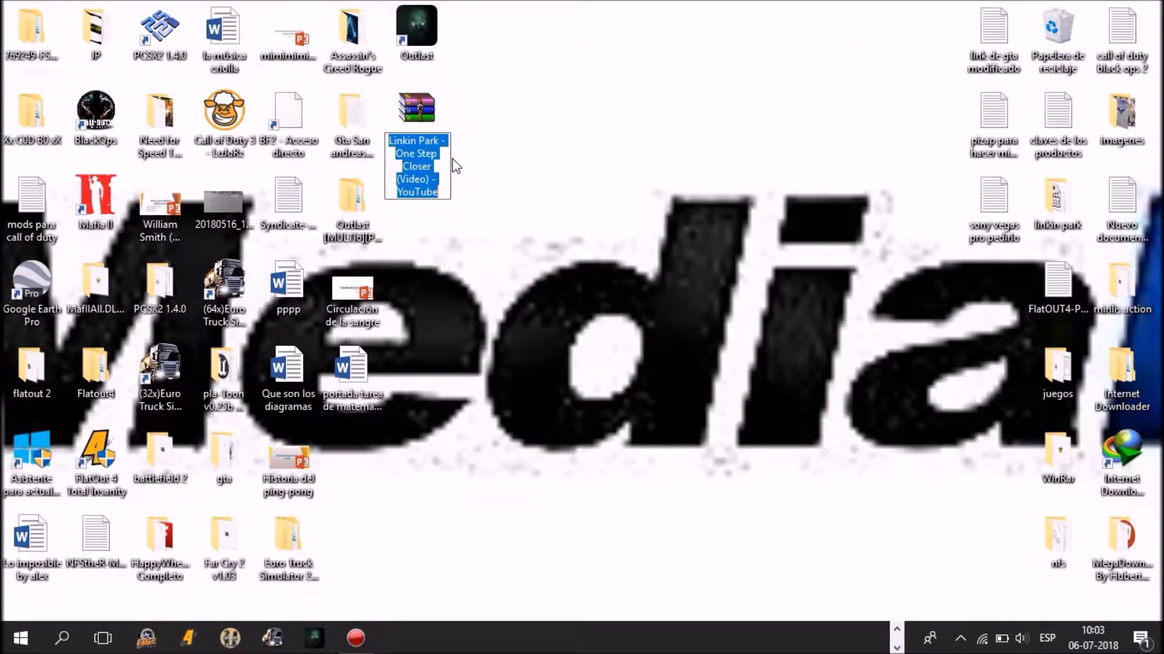
pyautogui.click(436, 193)
pyautogui.press('Return')
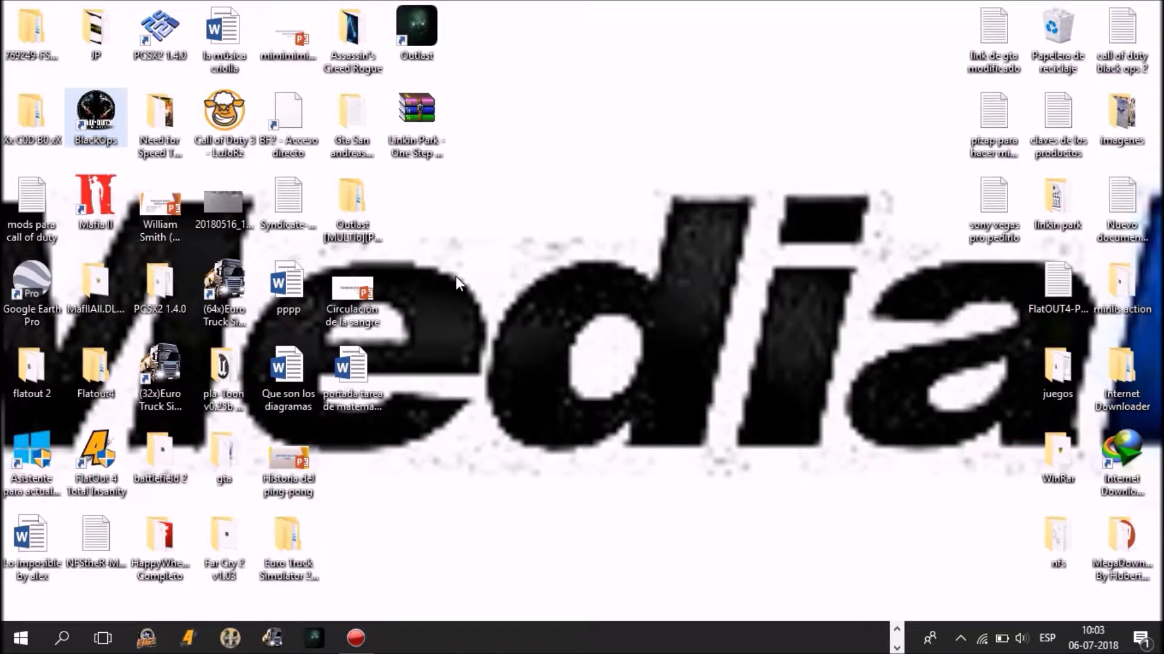
# Switch to the MediaFire file manager in Chrome and open the dialog for uploading files from the computer
pyautogui.click(435, 127)
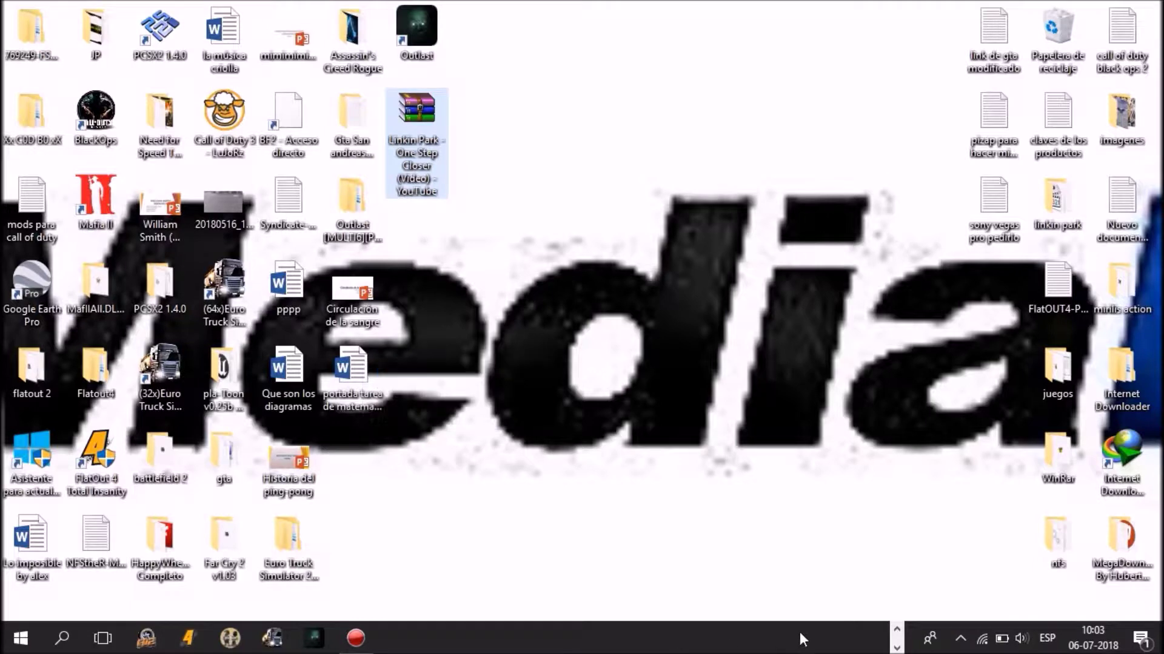
pyautogui.click(896, 631)
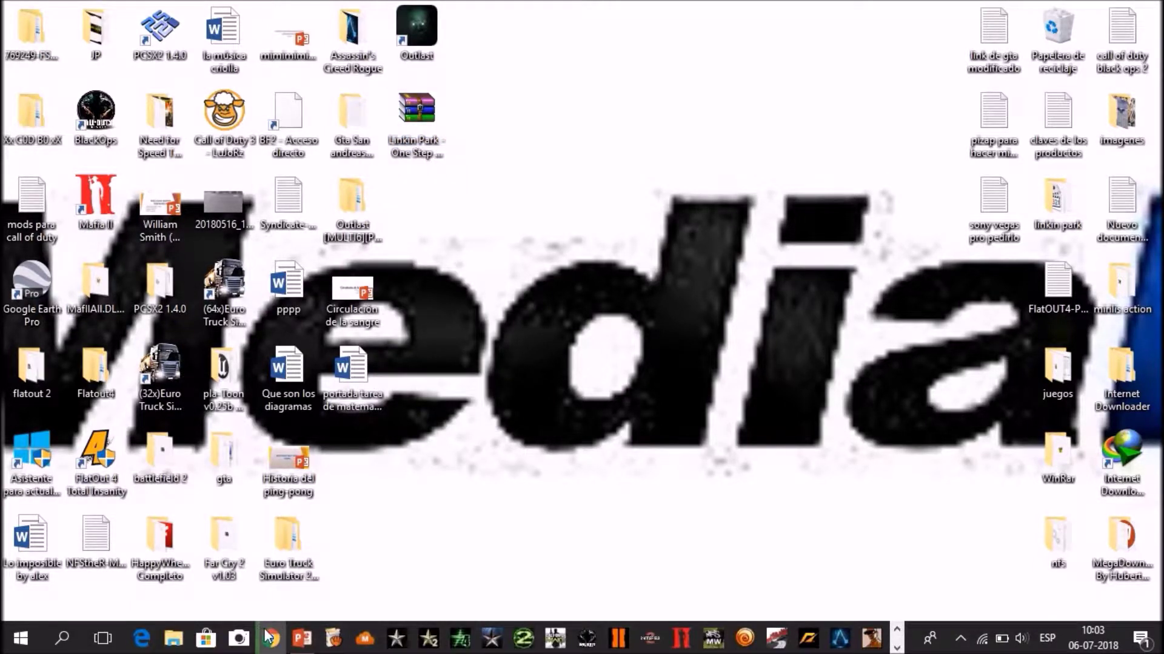
pyautogui.moveTo(271, 637)
pyautogui.click(278, 558)
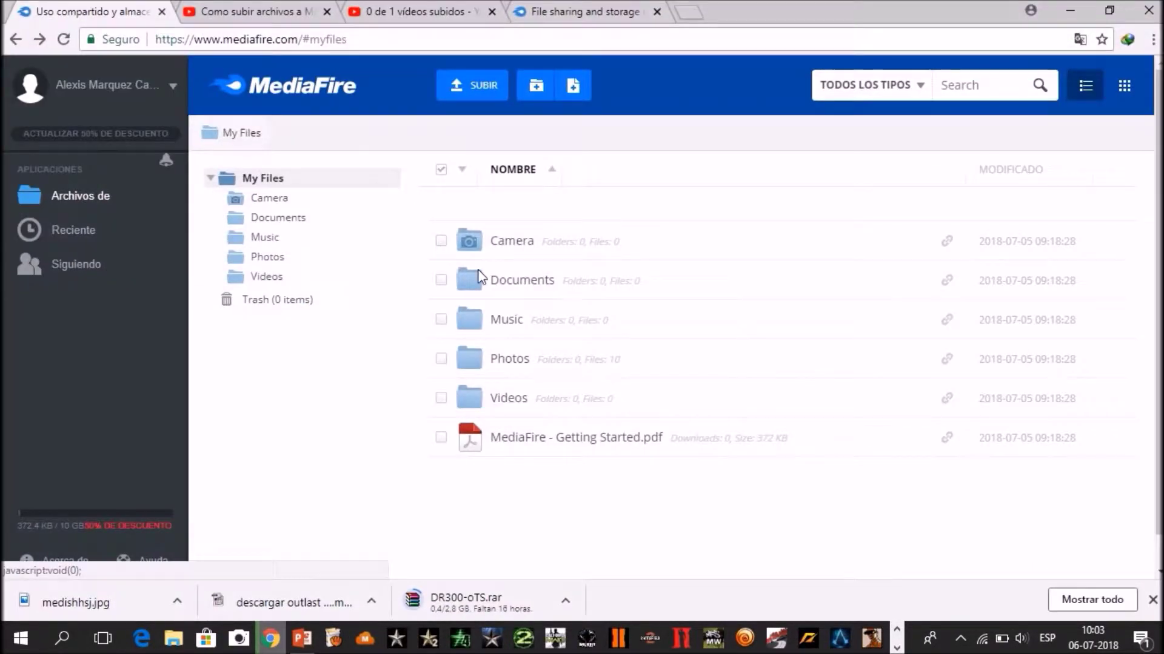
pyautogui.click(485, 91)
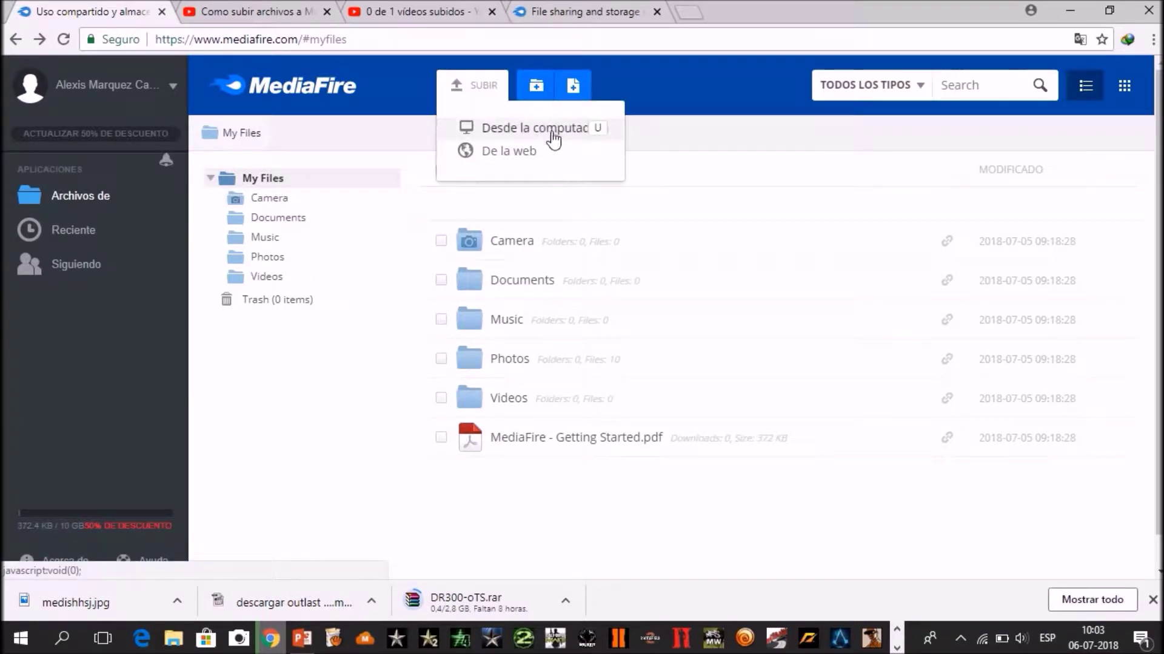
pyautogui.click(506, 128)
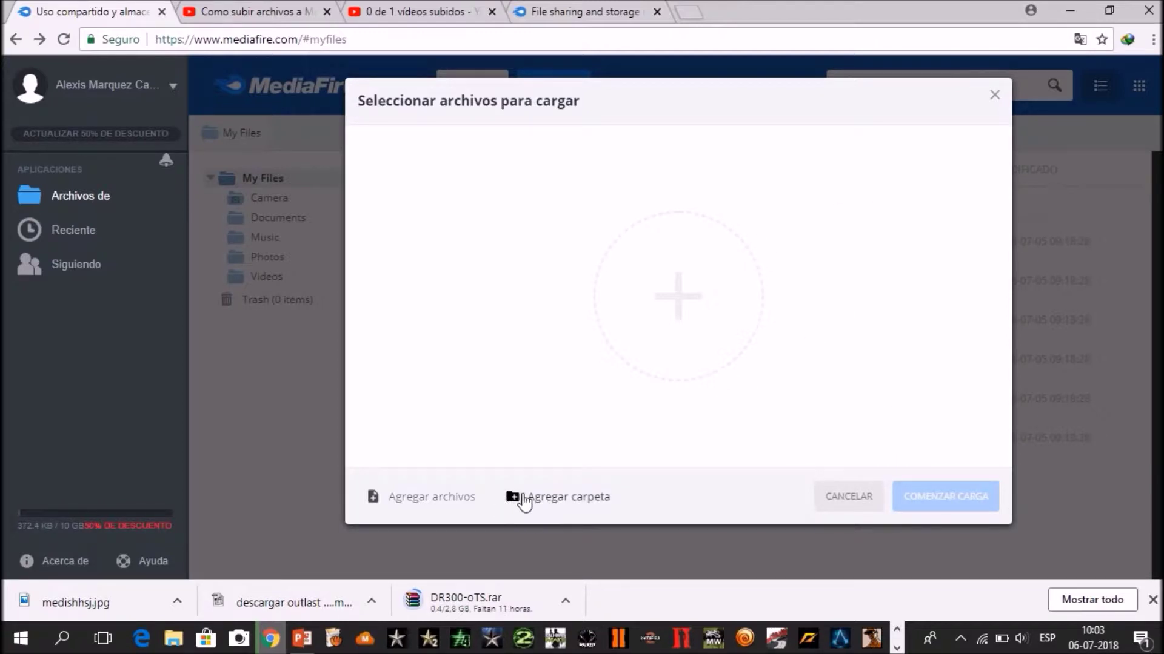
# Add the Linkin Park - One Step Closer (Video) RAR archive from the Escritorio folder and start its upload
pyautogui.click(464, 500)
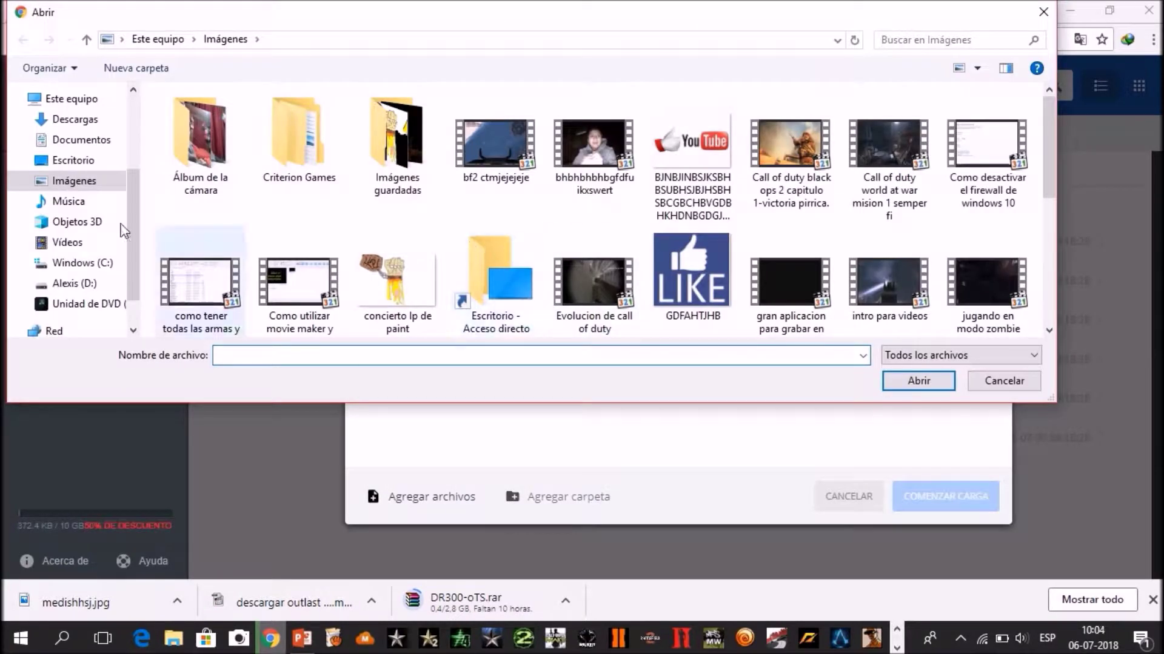
pyautogui.click(76, 160)
pyautogui.moveTo(1045, 110); pyautogui.dragTo(1073, 263)
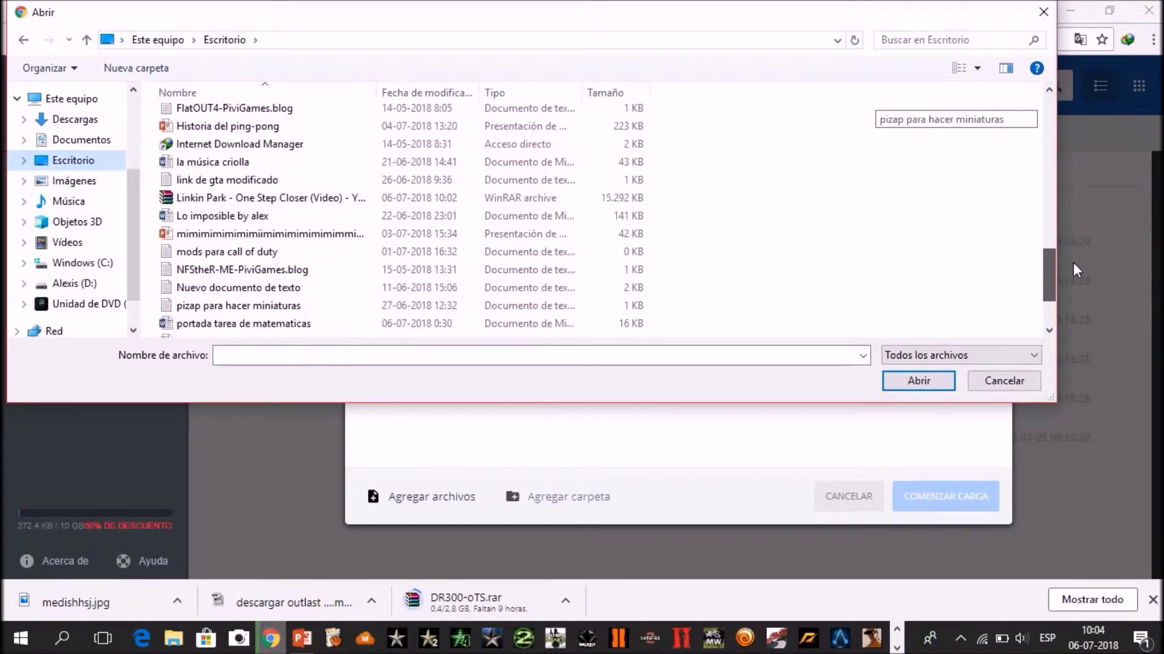
pyautogui.click(294, 203)
pyautogui.click(916, 381)
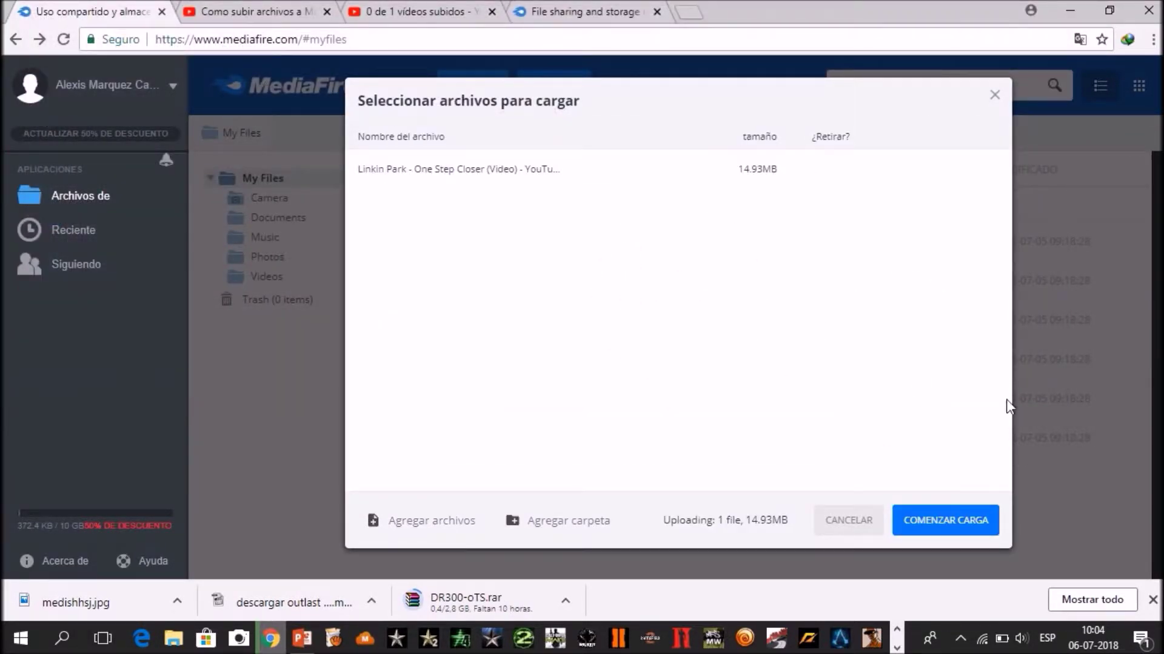
pyautogui.click(970, 523)
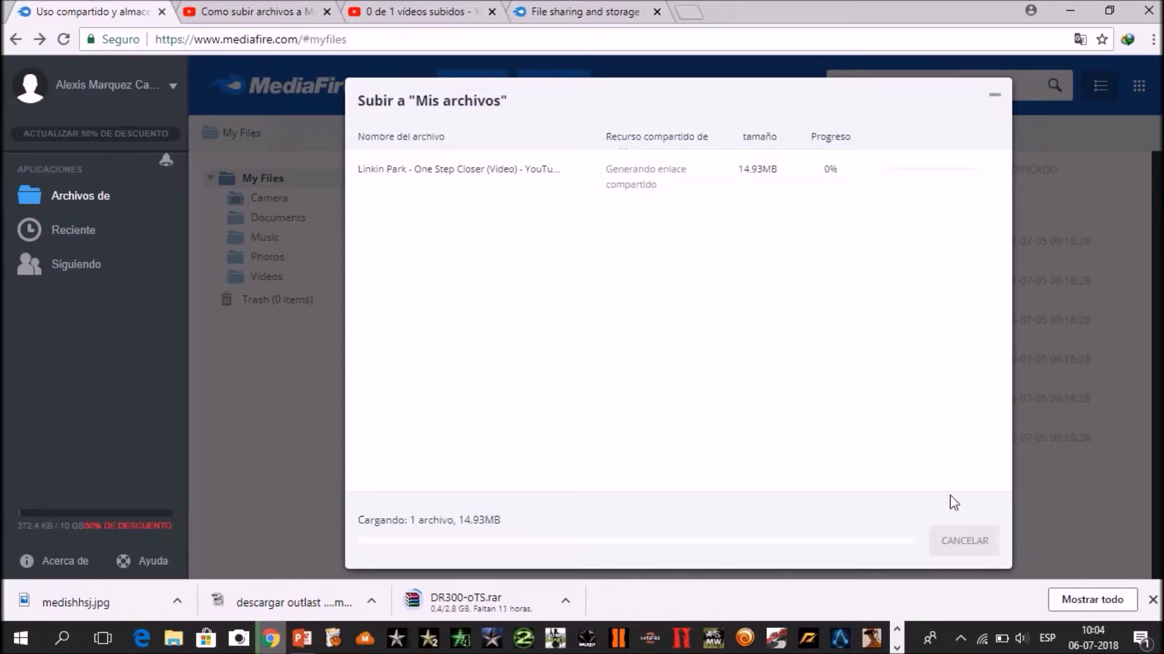
# Minimize the upload progress dialog and close the extra "File sharing and storage" browser tab, staying on My Files
pyautogui.click(994, 99)
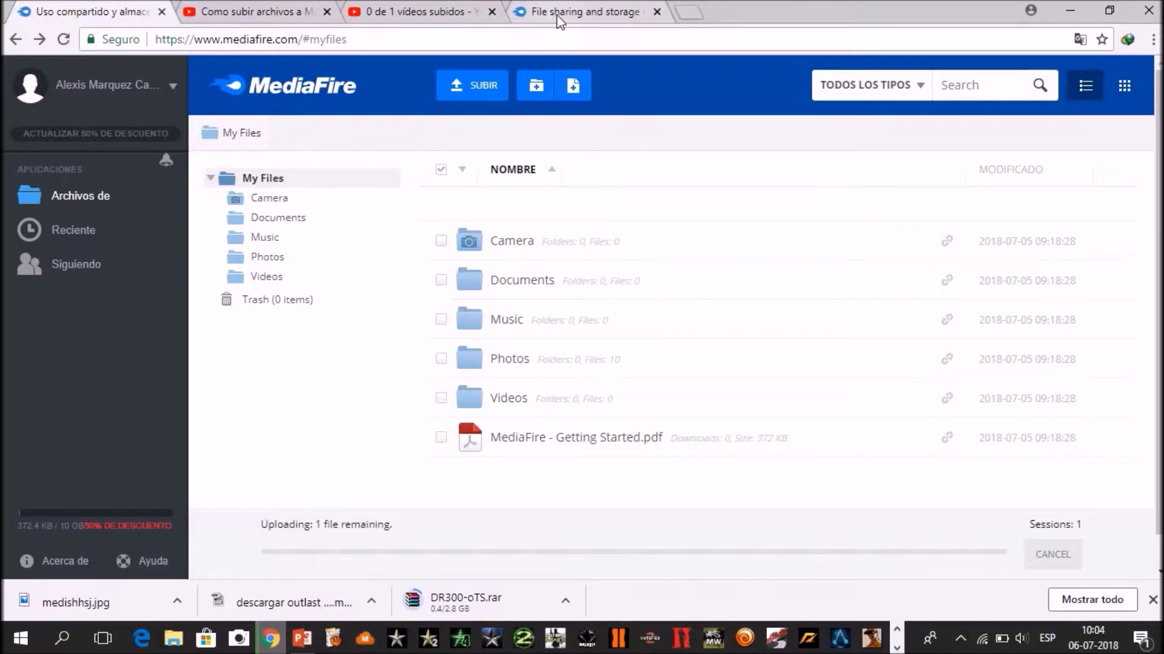
pyautogui.click(657, 12)
pyautogui.click(94, 12)
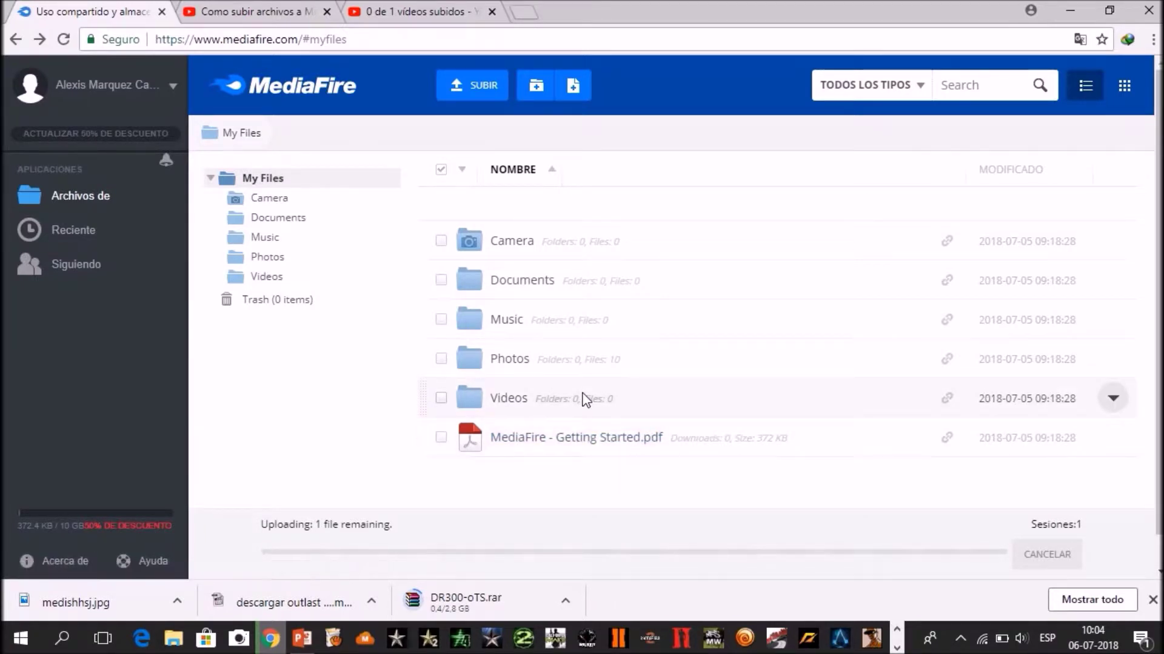
# Select the uploaded One Step Closer RAR file in My Files and open its download page
pyautogui.moveTo(358, 566)
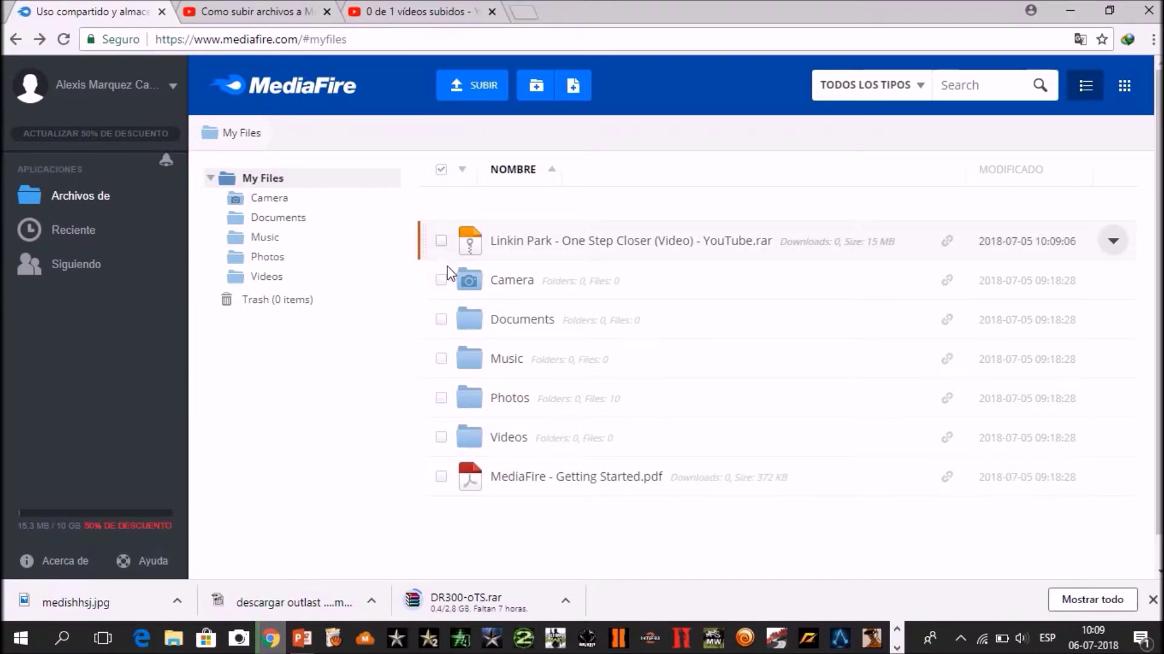
pyautogui.click(441, 241)
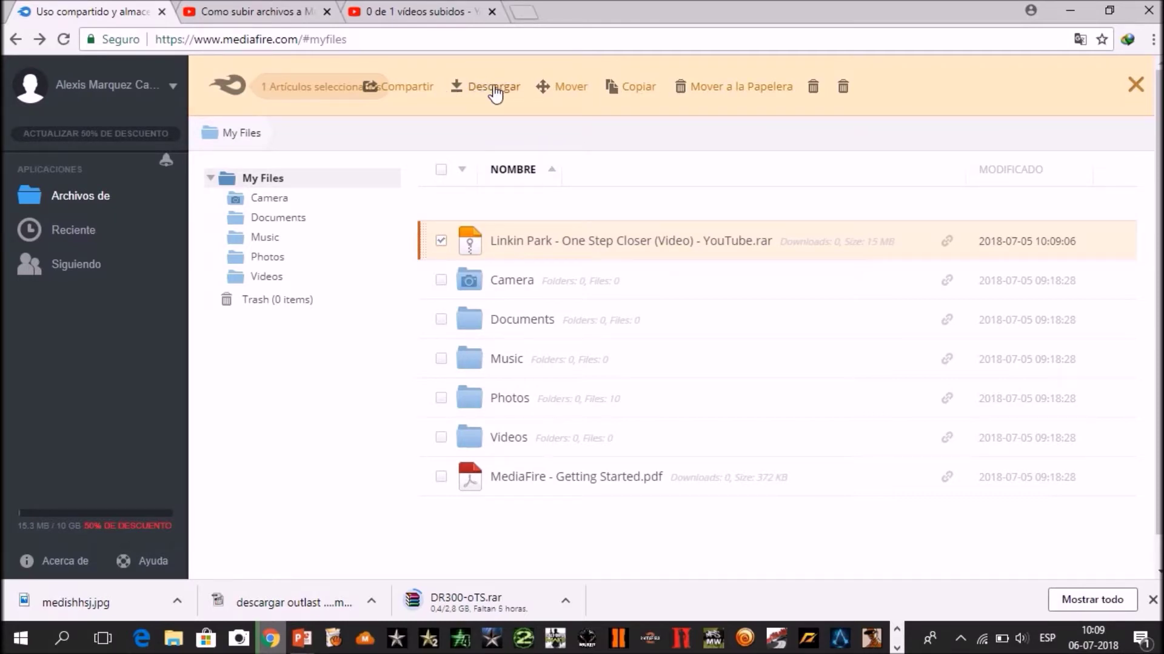
pyautogui.click(494, 91)
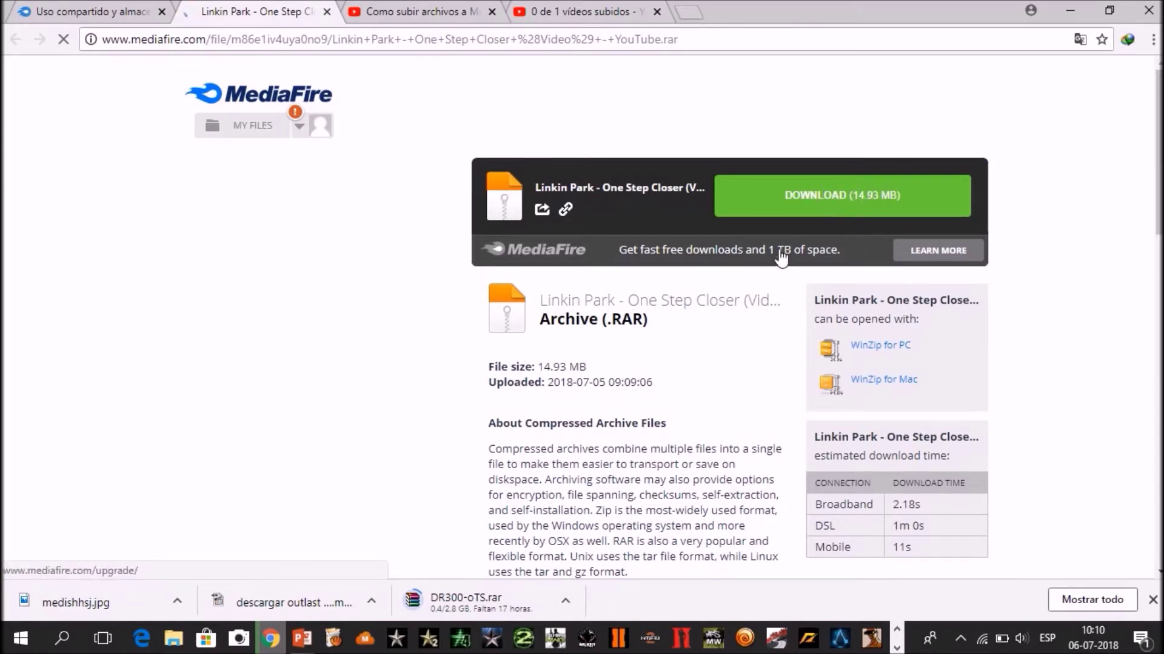
# Return to My Files, open the sharing options for the selected RAR file, copy its link and dismiss the notice
pyautogui.click(109, 10)
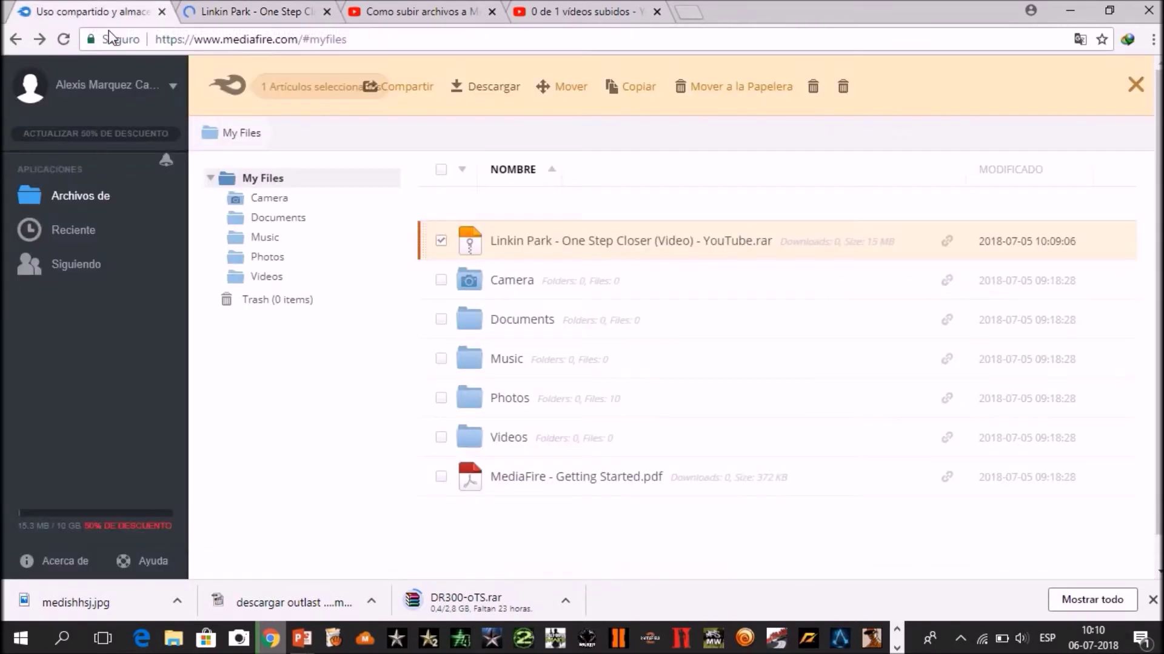
pyautogui.click(411, 91)
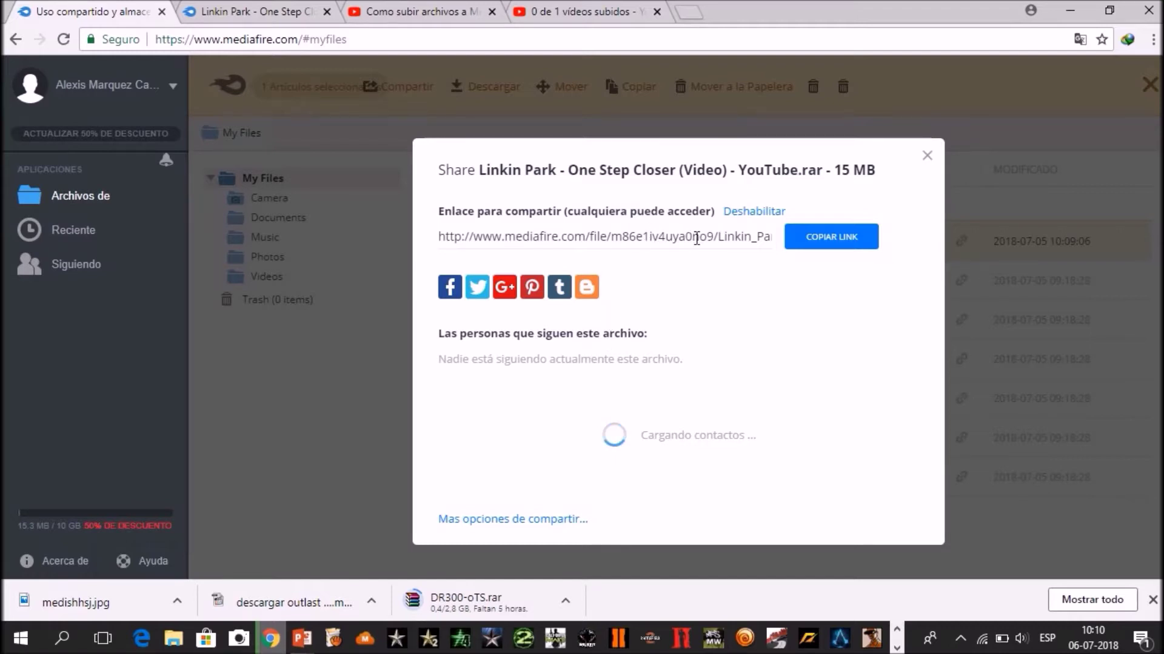
pyautogui.click(842, 238)
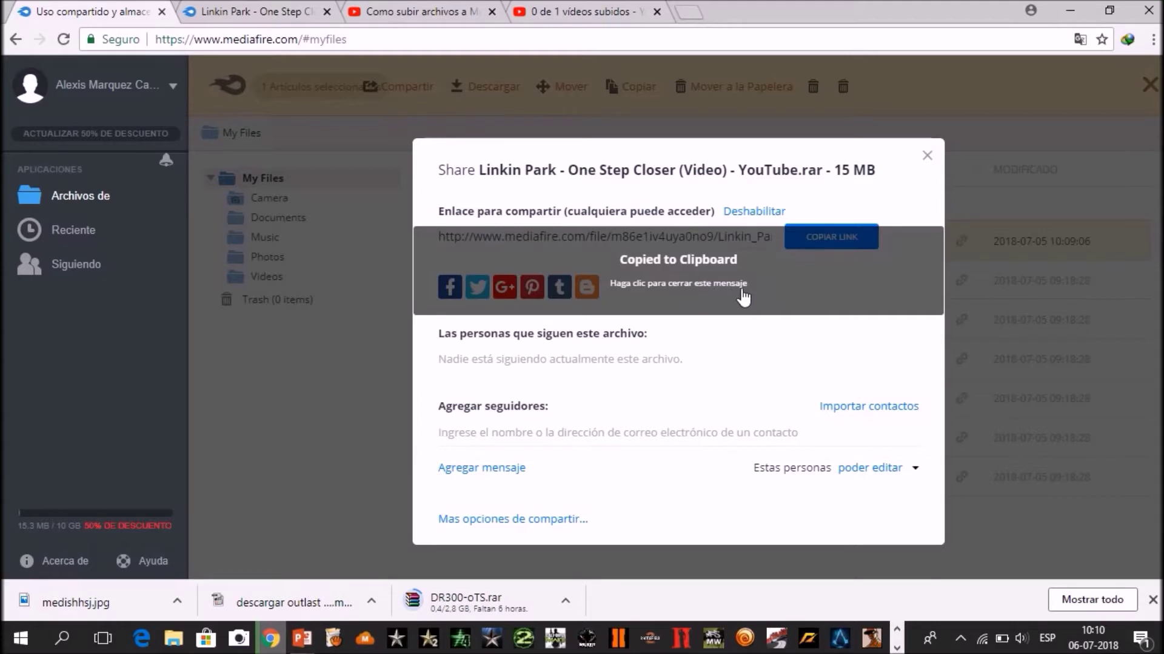
pyautogui.click(763, 293)
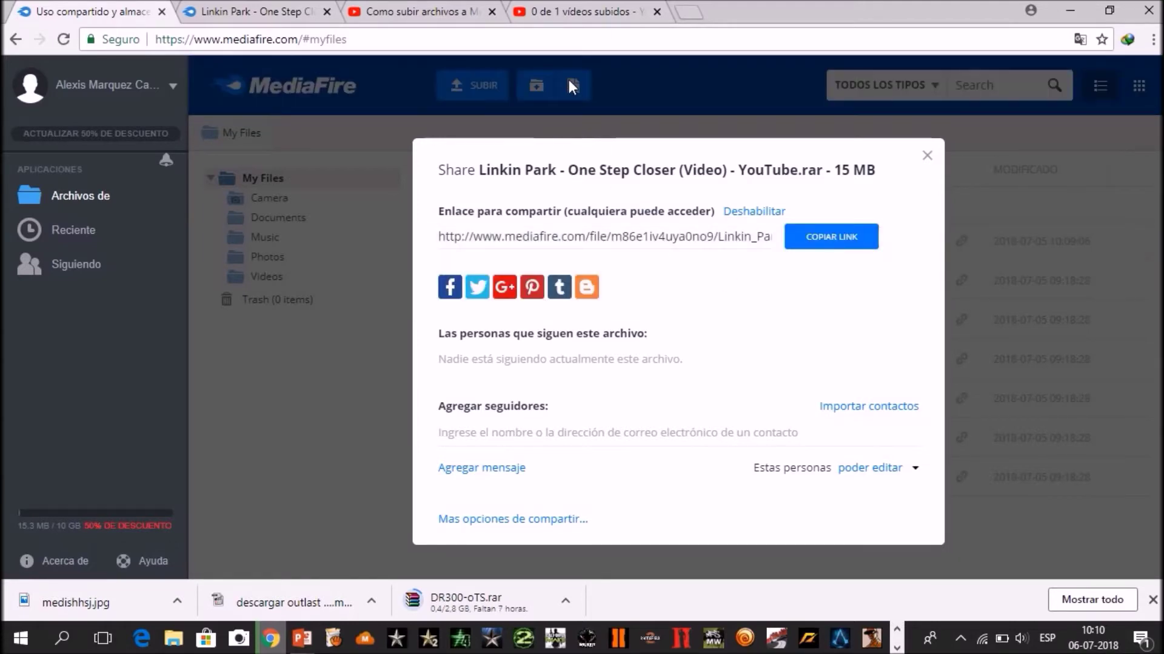
# Close the RAR file's download page tab and load the copied MediaFire link in a new tab
pyautogui.click(284, 12)
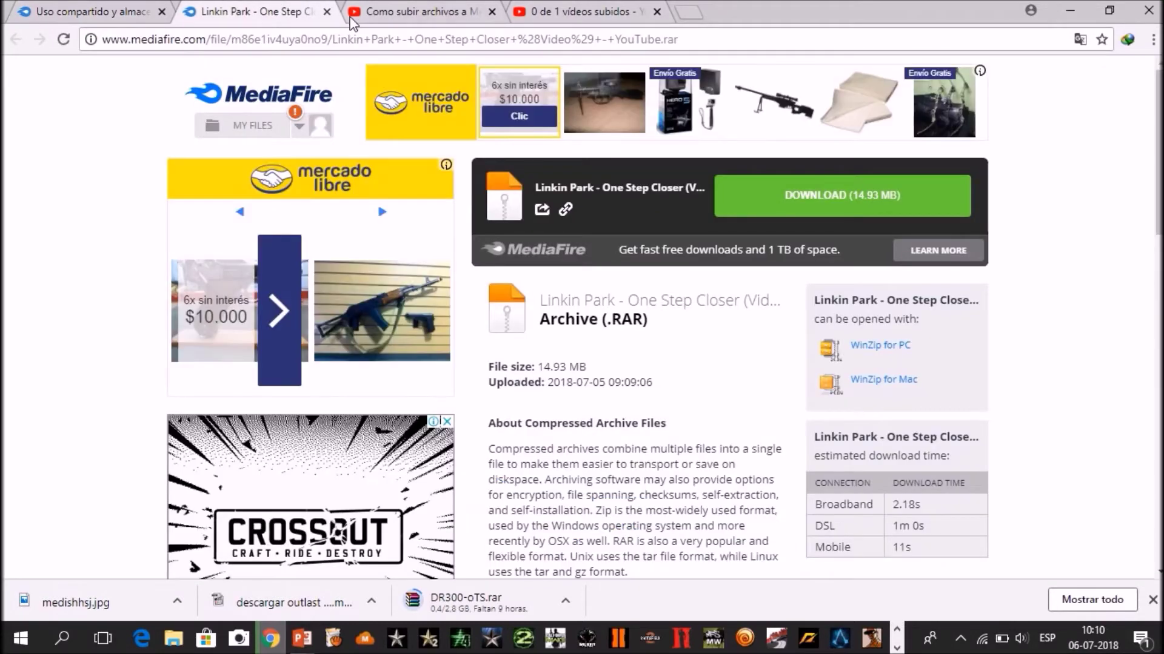
pyautogui.click(326, 12)
pyautogui.click(518, 13)
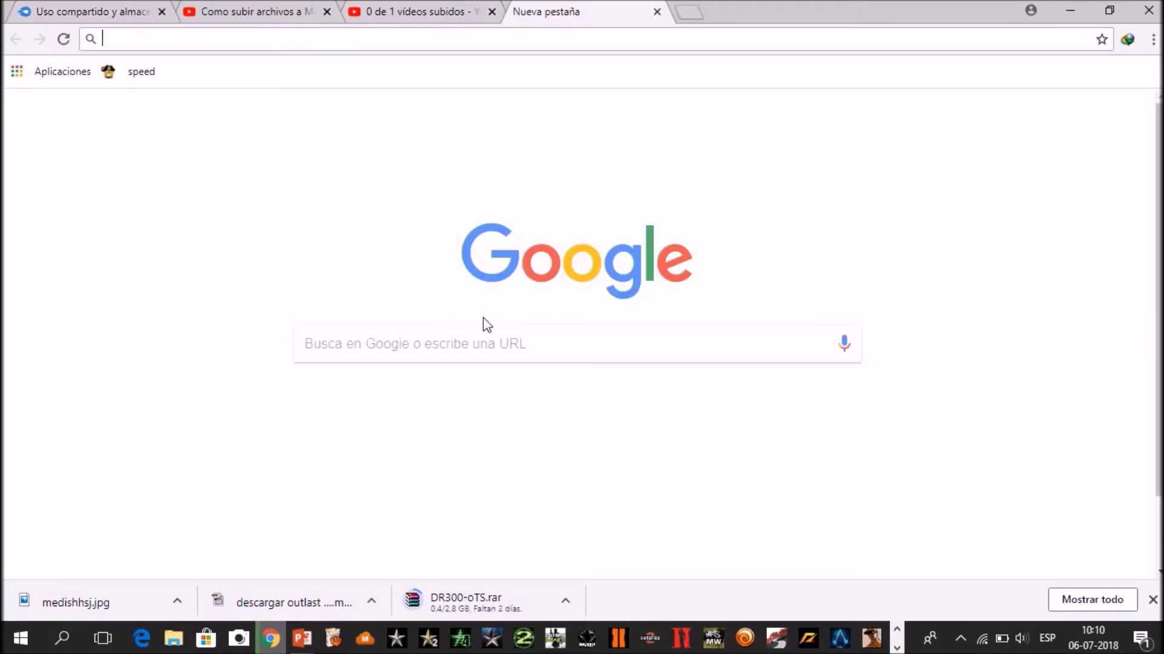
pyautogui.rightClick(471, 335)
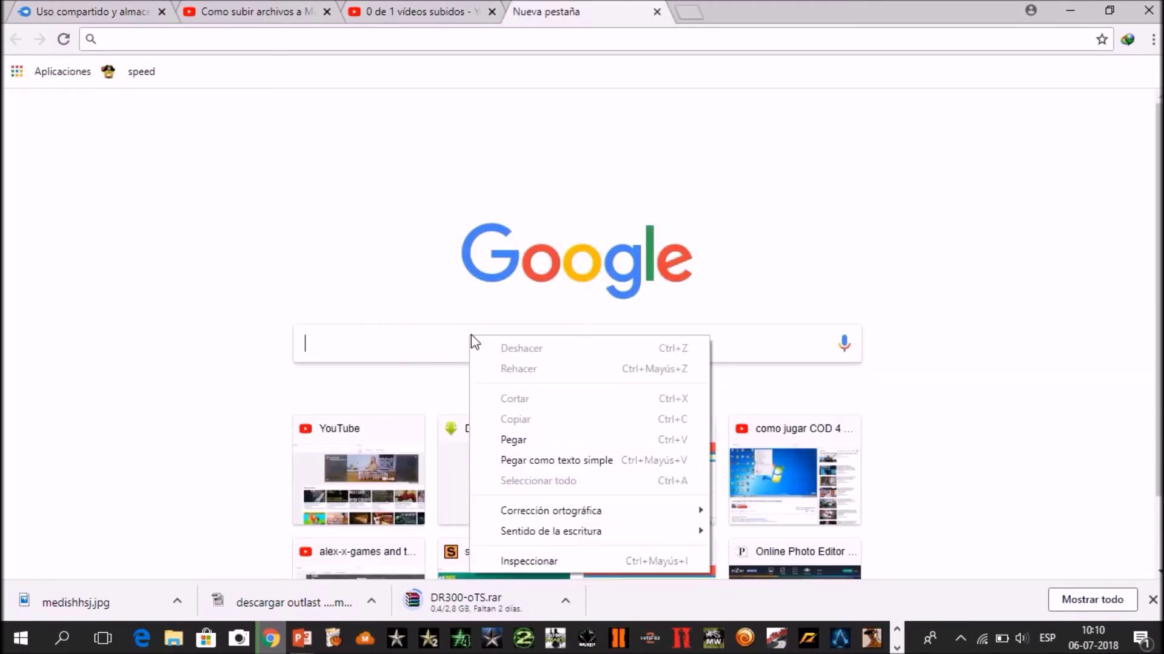
pyautogui.click(508, 435)
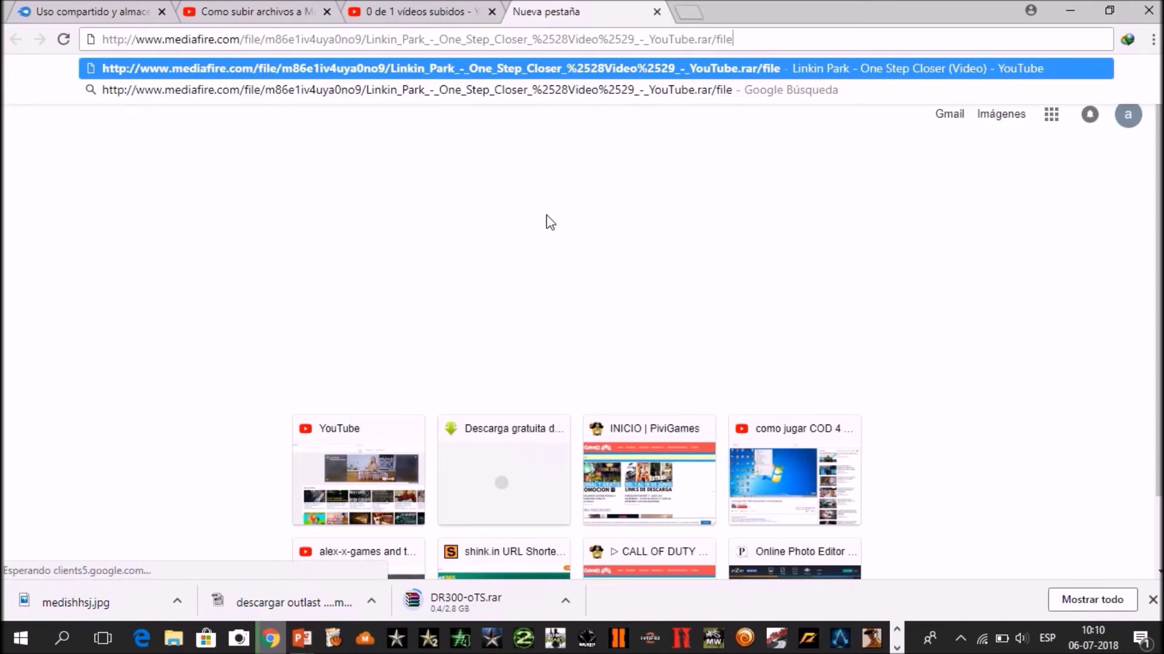
pyautogui.press('Return')
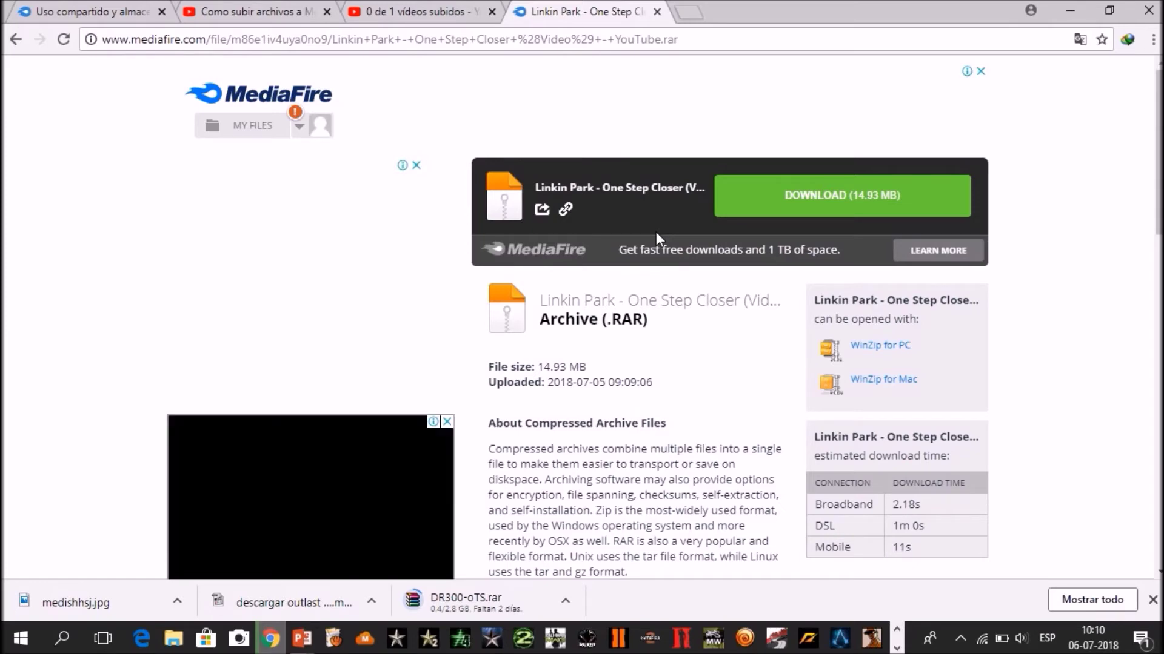
# Look over the shared file's download page and minimize the browser to return to the desktop
pyautogui.moveTo(1156, 206)
pyautogui.mouseDown()
pyautogui.moveTo(1154, 287)
pyautogui.moveTo(1155, 207)
pyautogui.mouseUp()
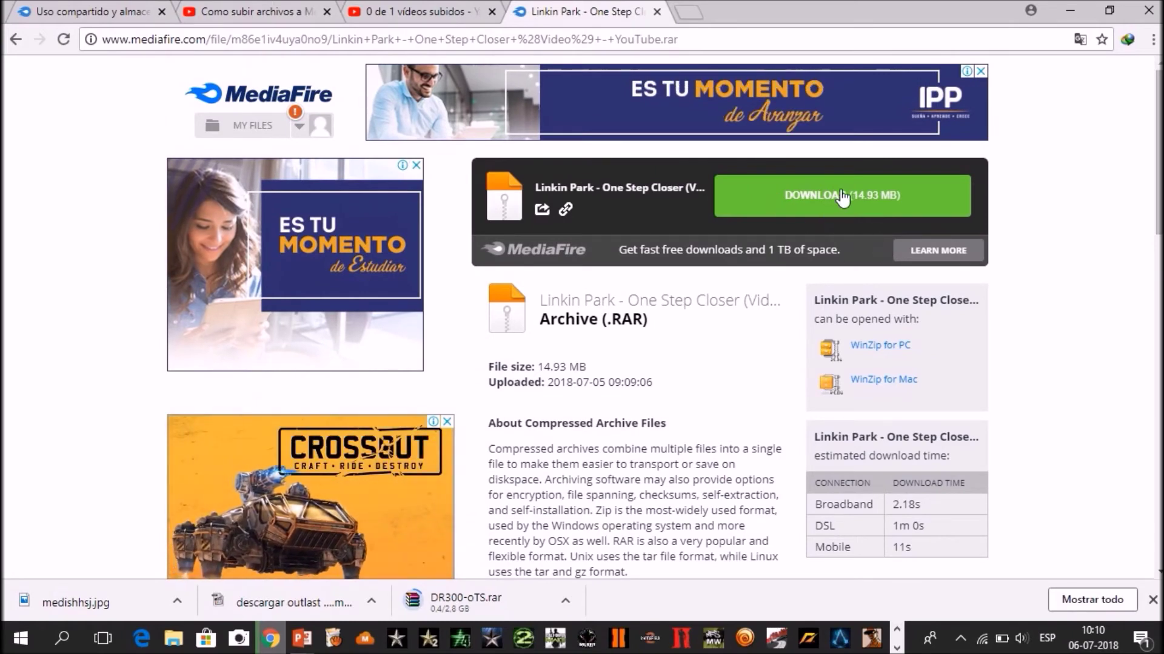
pyautogui.click(1069, 10)
pyautogui.click(1068, 9)
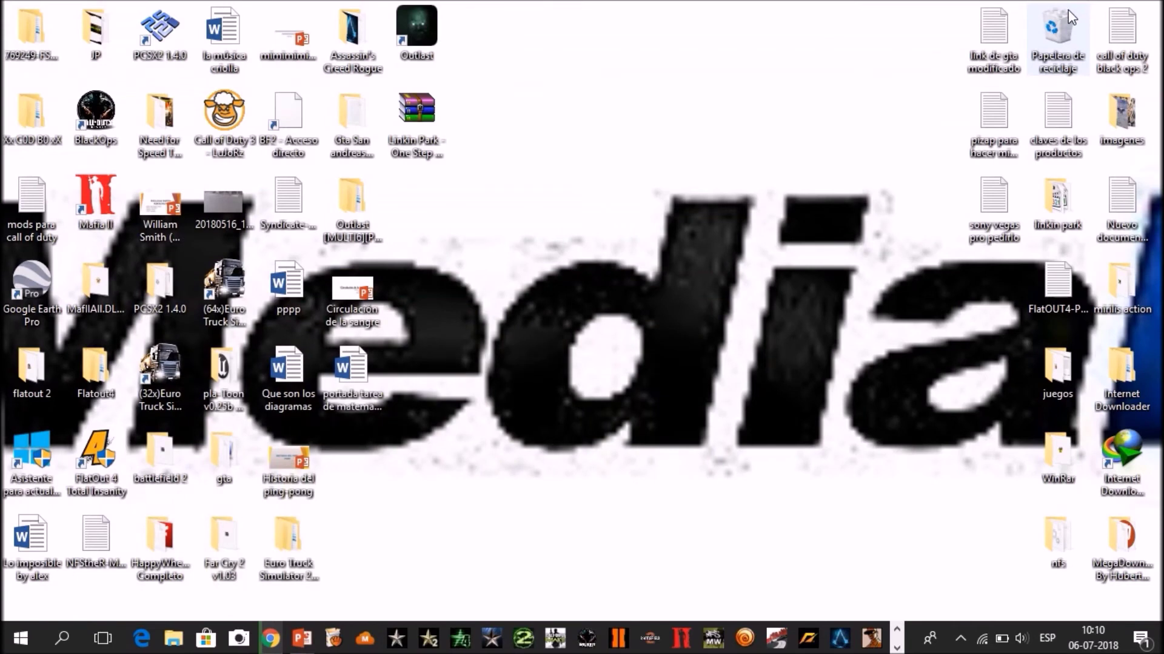